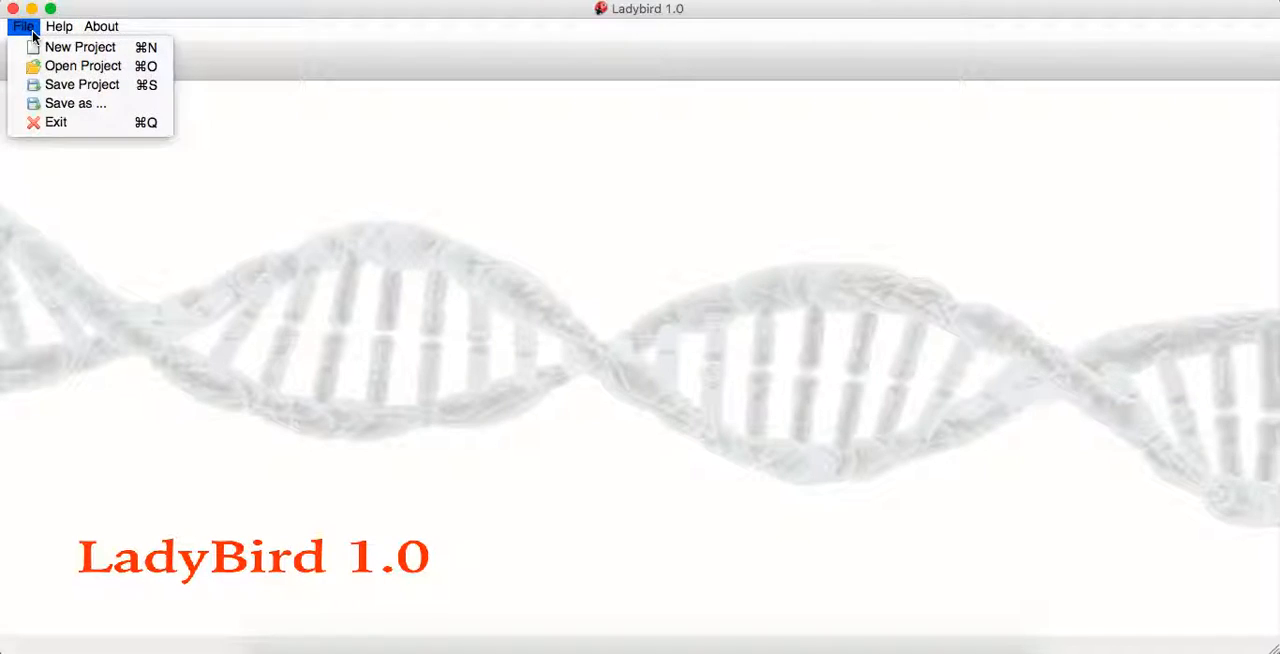
mouse_move(59, 26)
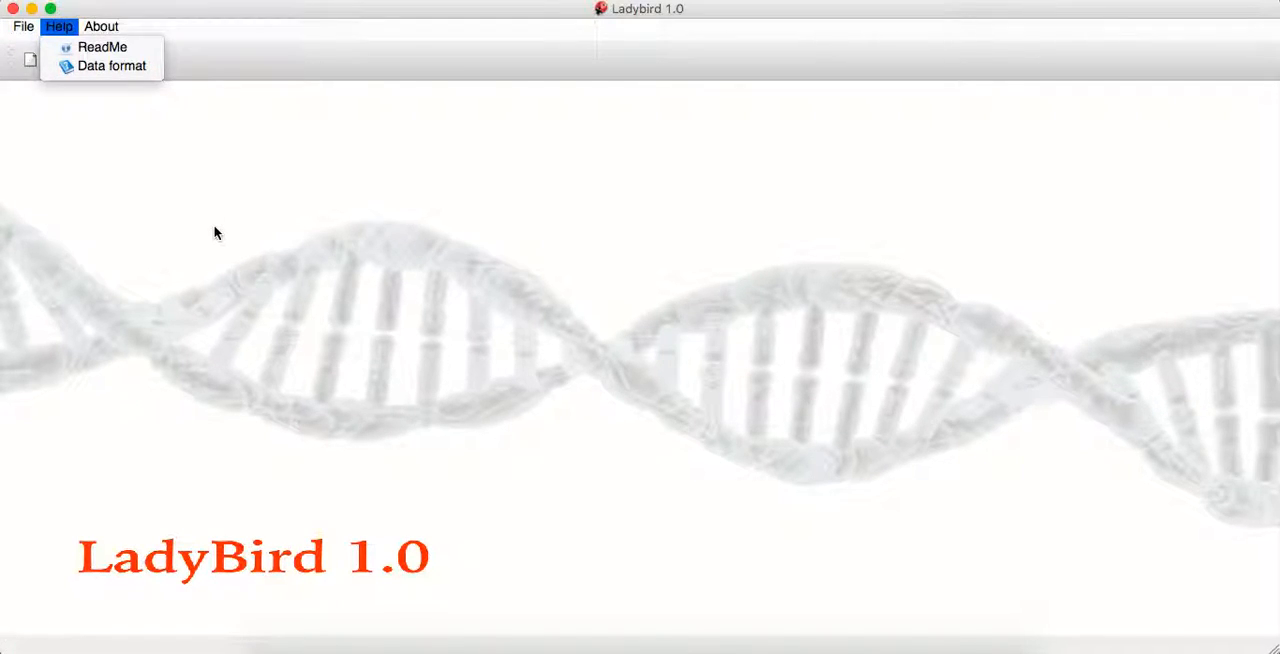
click(178, 204)
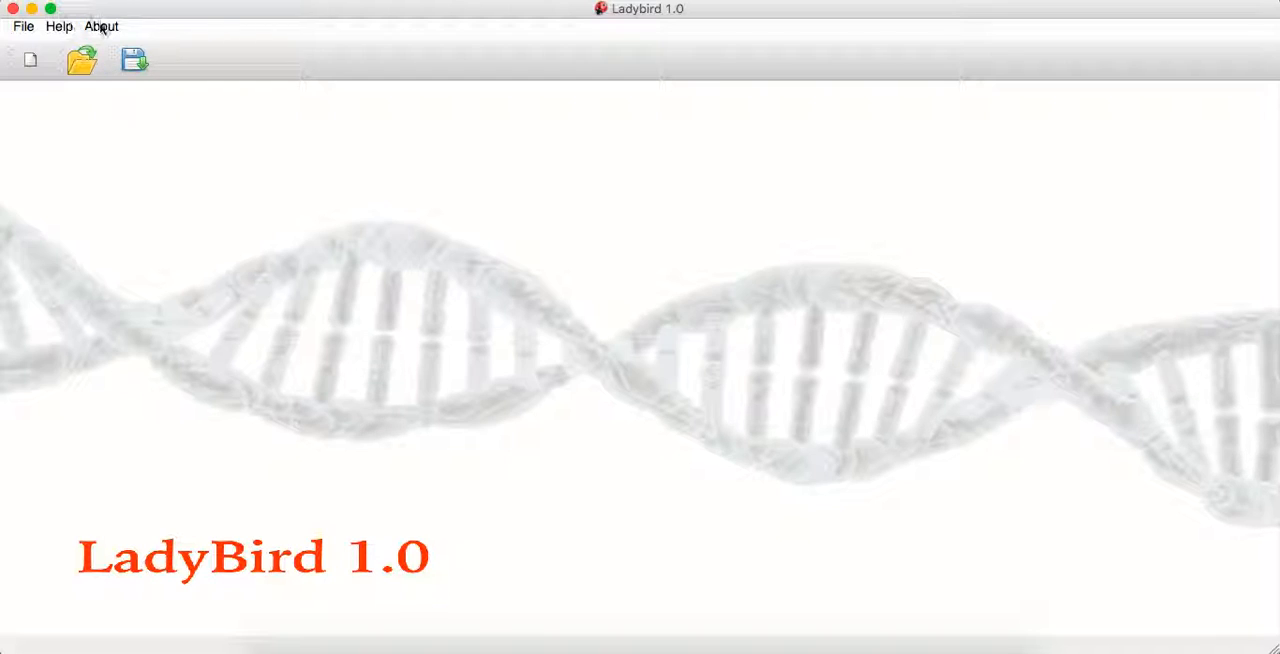
Start a new project and name it SingleCell
click(30, 62)
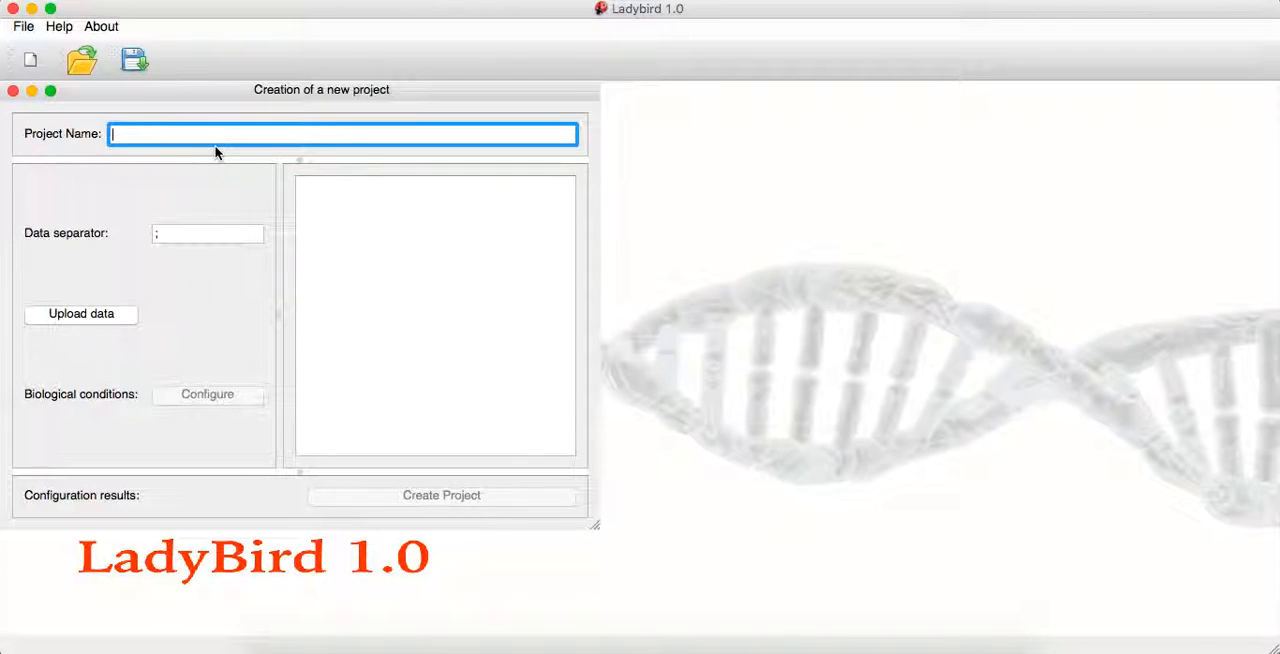
text(SingleCel)
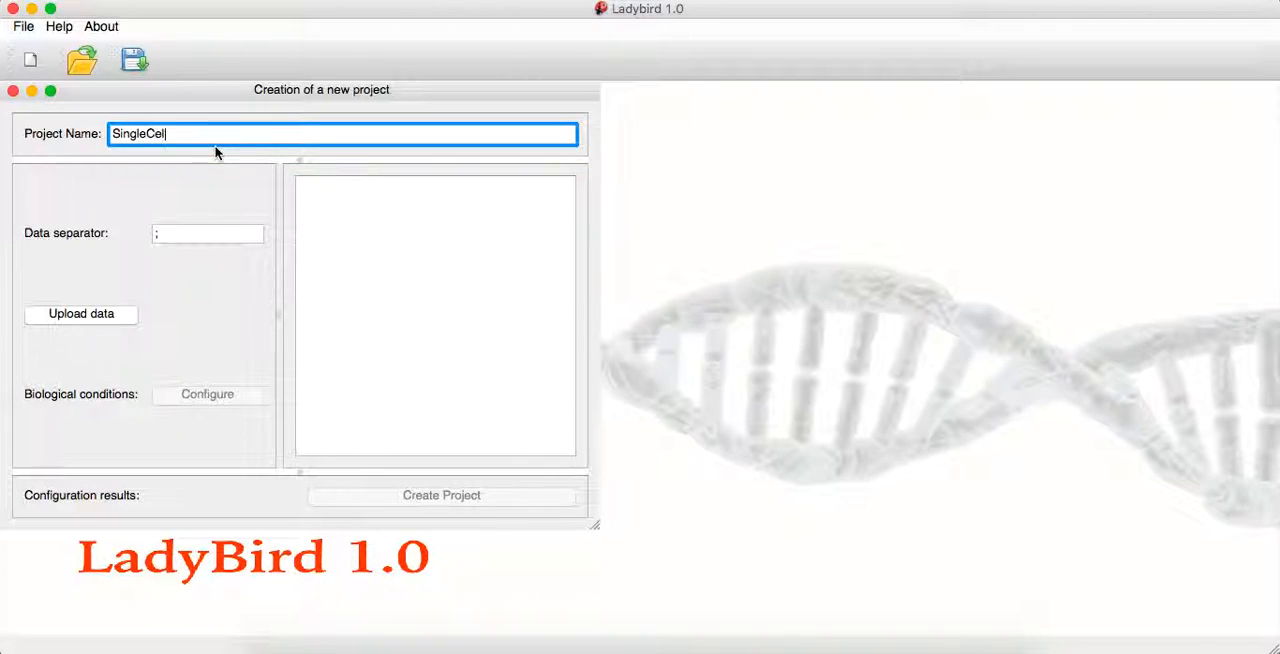
text(l)
key(Tab)
Open the data format instructions and enlarge their window so more of the example table fits
click(60, 27)
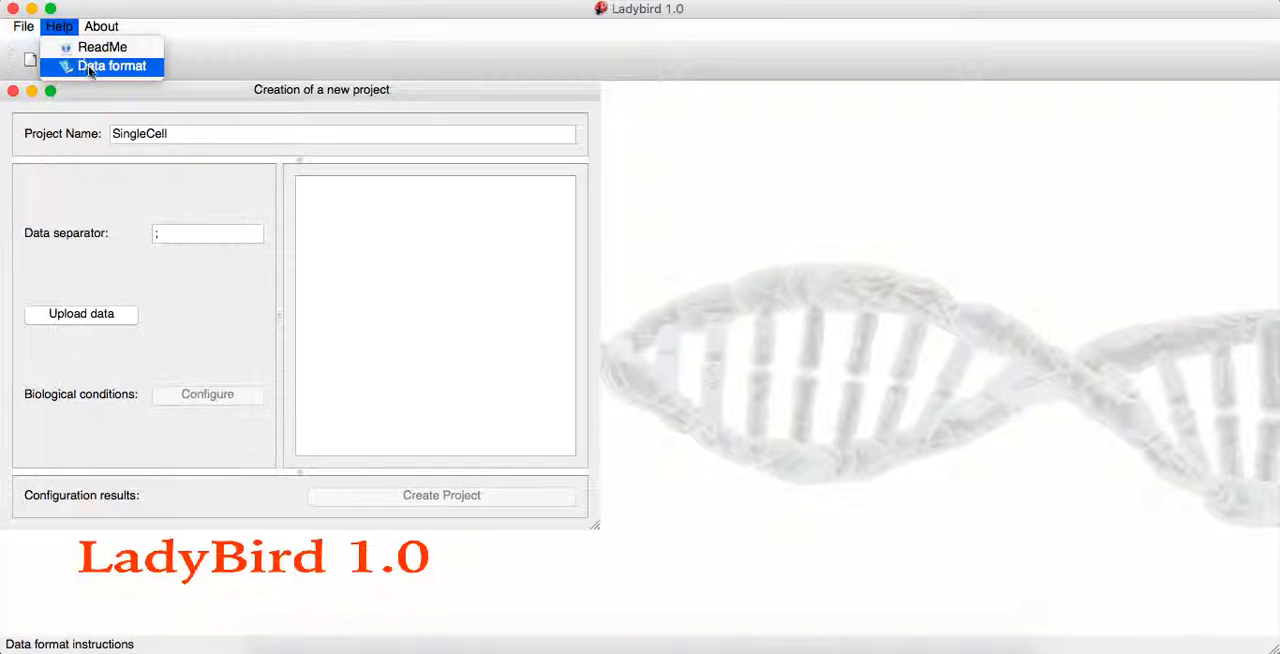
click(89, 65)
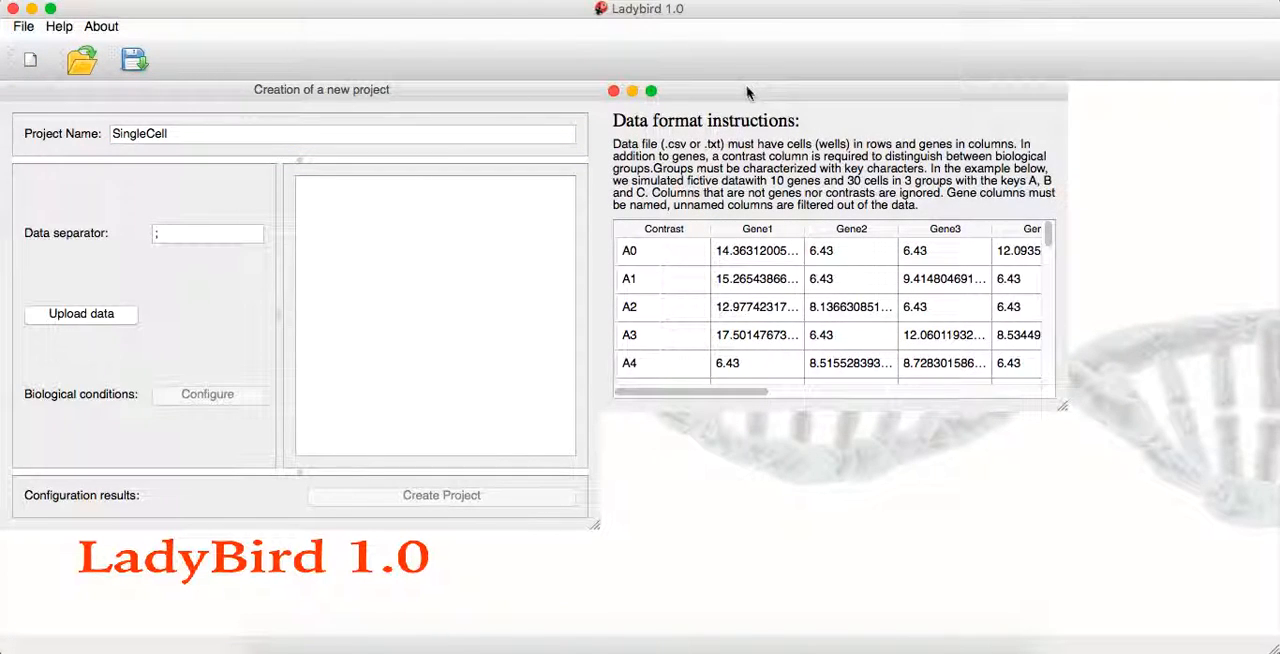
drag(698, 93, 444, 92)
drag(808, 407, 1068, 540)
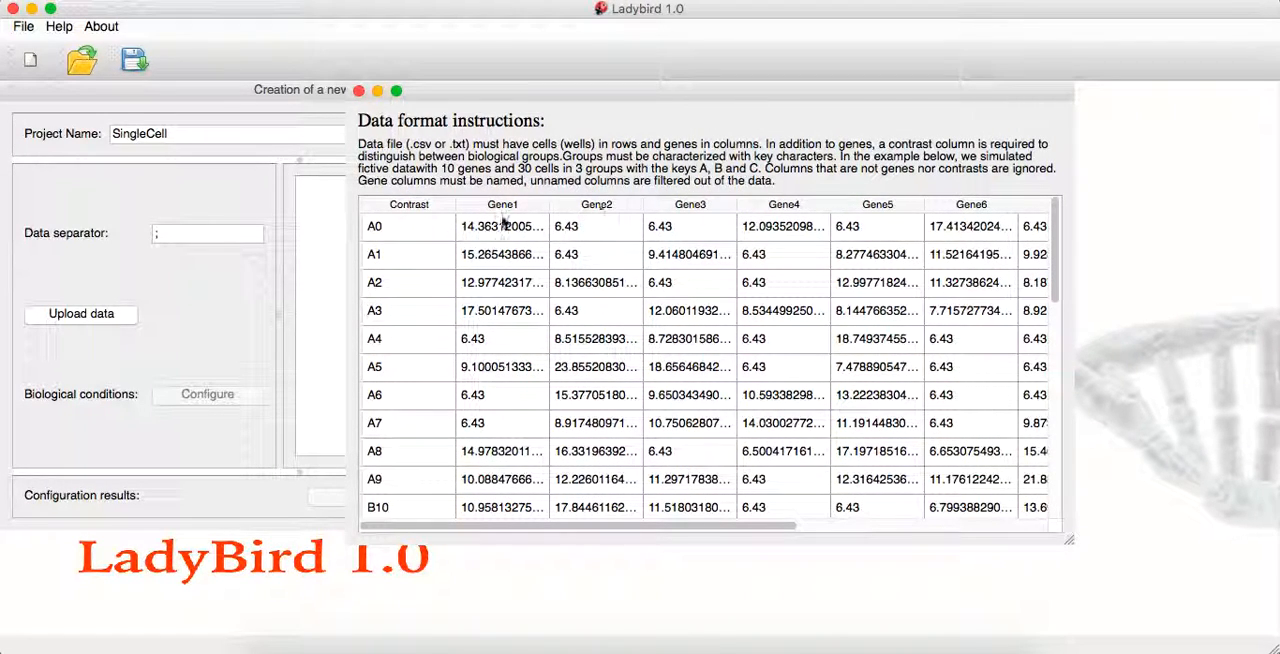
Examine the example table's Contrast keys and gene columns across all rows, and close the data format instructions
scroll(866, 245, right, 2)
scroll(866, 250, right, 3)
scroll(866, 250, left, 4)
scroll(430, 450, down, 6)
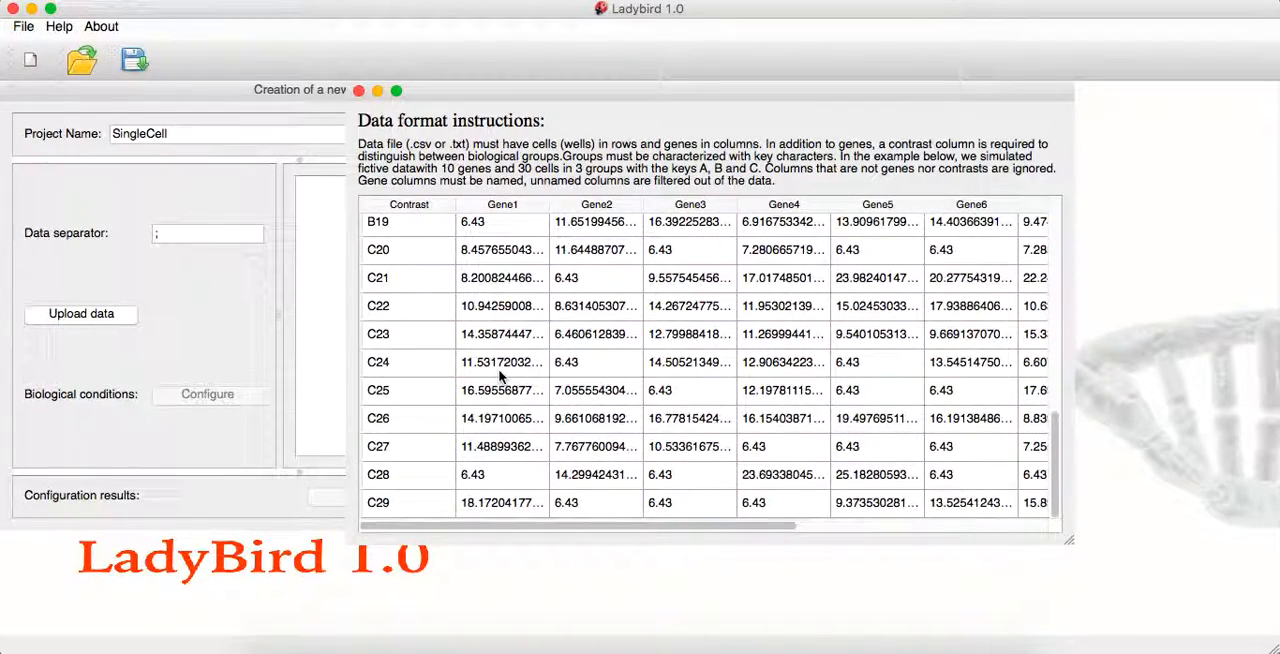
scroll(457, 295, up, 1)
scroll(457, 295, up, 6)
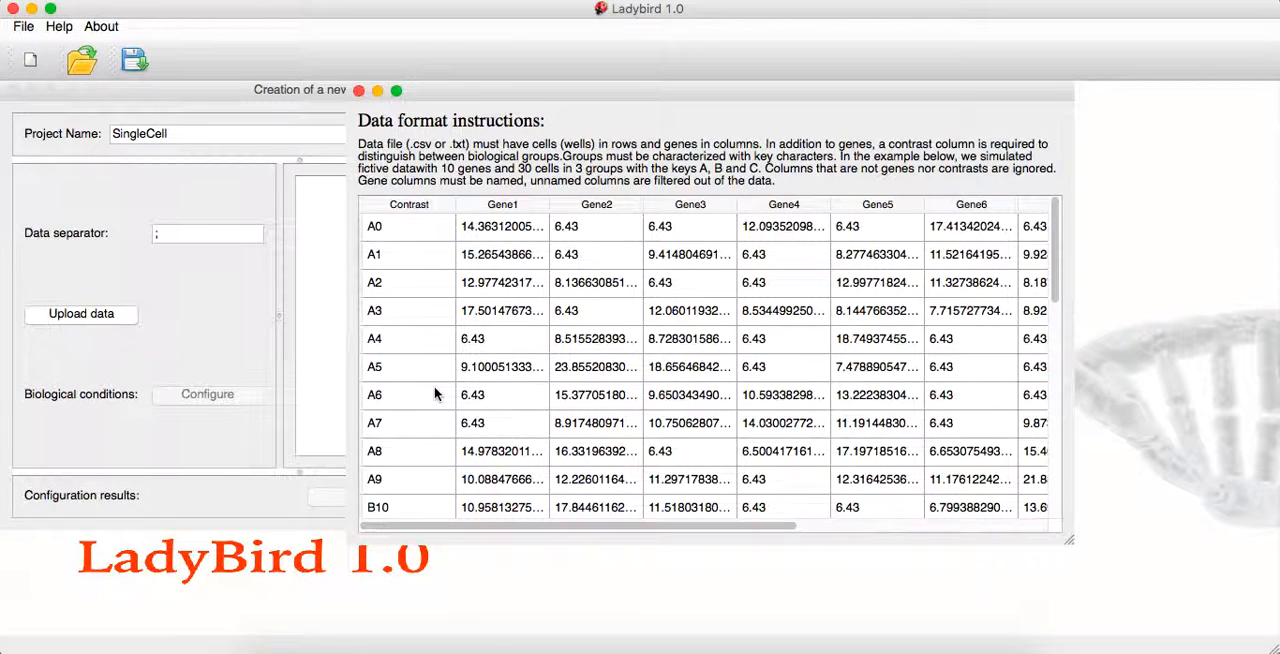
scroll(435, 394, down, 5)
scroll(448, 308, up, 5)
scroll(391, 286, down, 10)
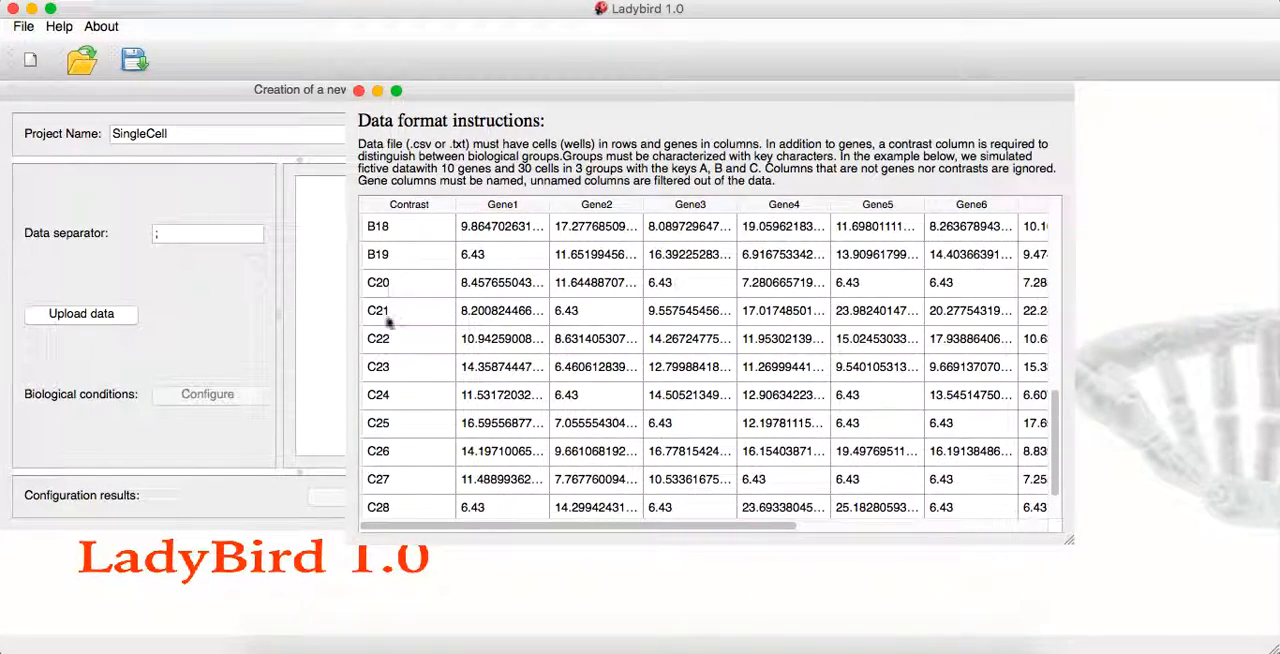
scroll(385, 342, up, 10)
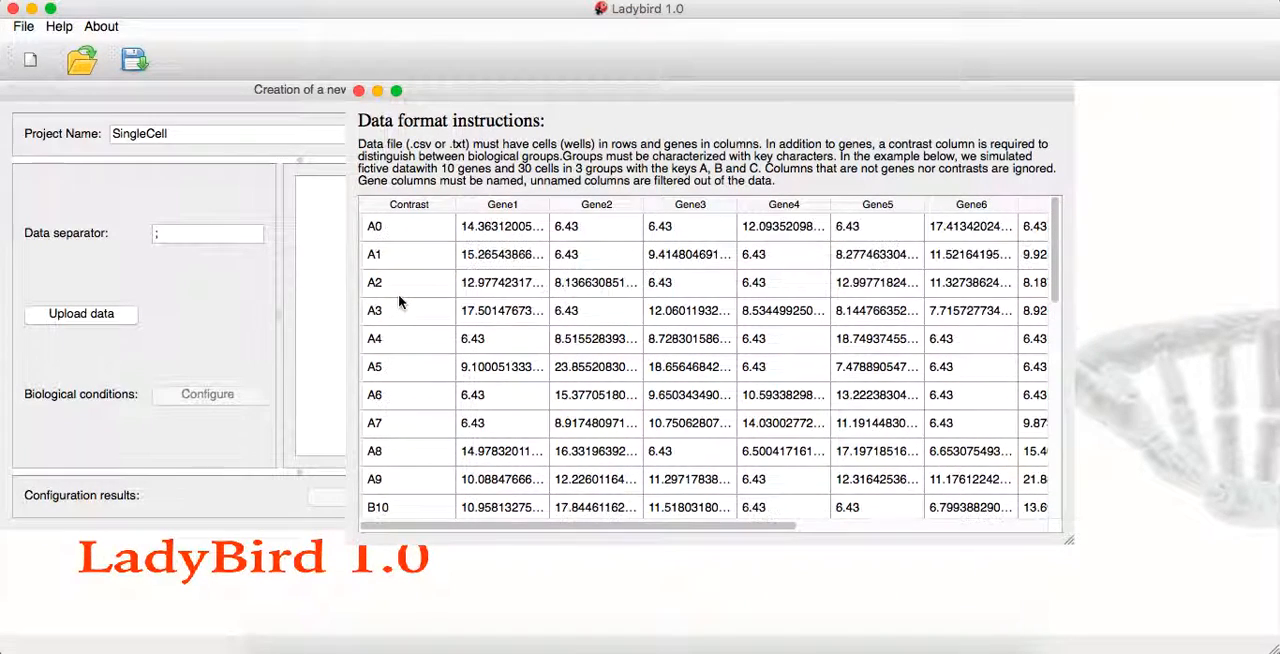
scroll(405, 438, down, 1)
scroll(405, 400, up, 1)
scroll(405, 265, down, 2)
scroll(405, 265, up, 2)
scroll(400, 396, down, 1)
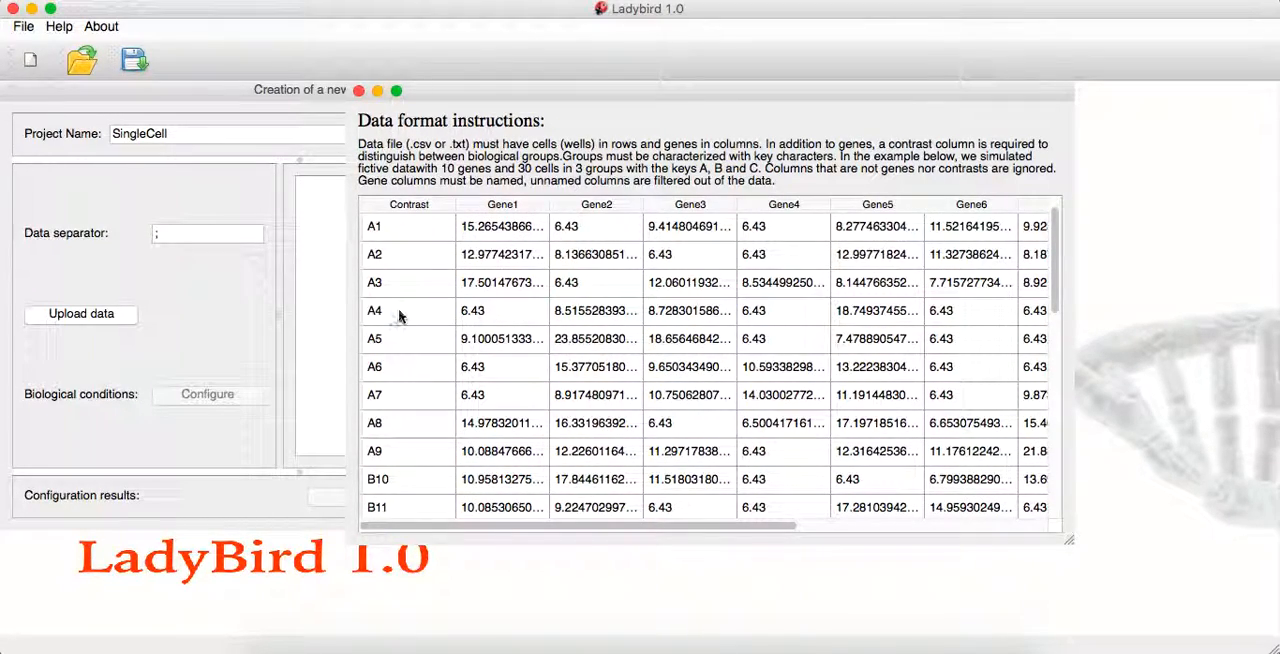
scroll(399, 317, up, 1)
scroll(399, 317, down, 2)
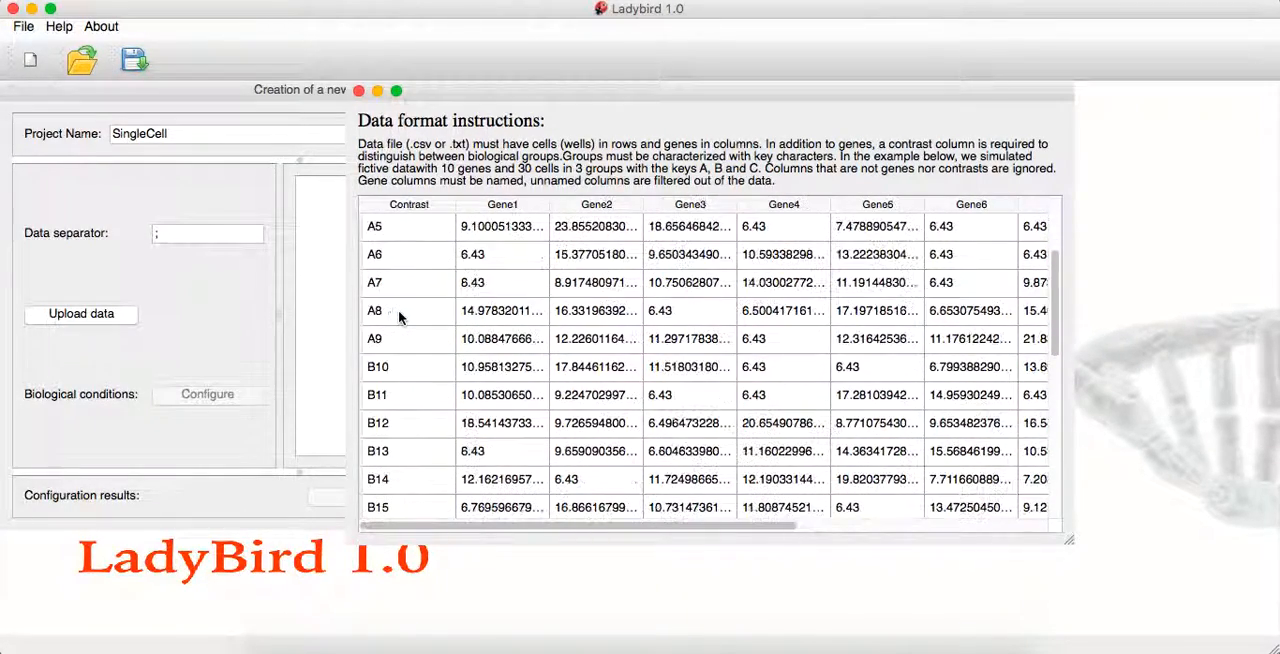
scroll(399, 317, down, 6)
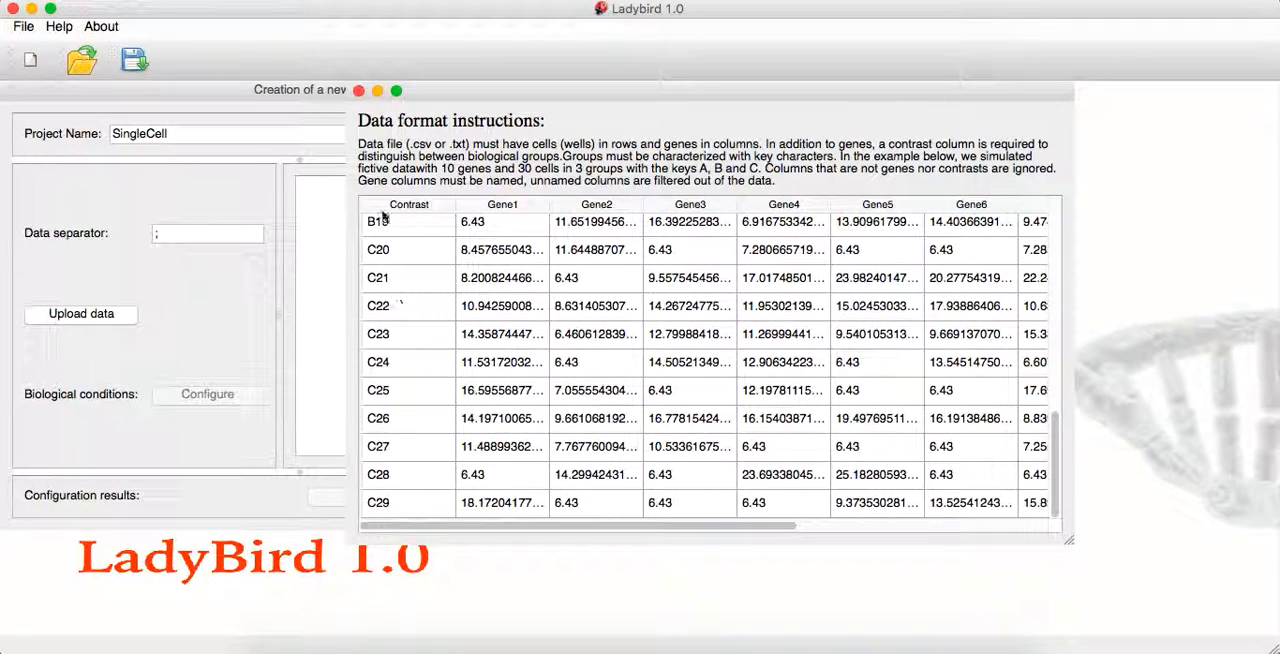
scroll(400, 300, up, 6)
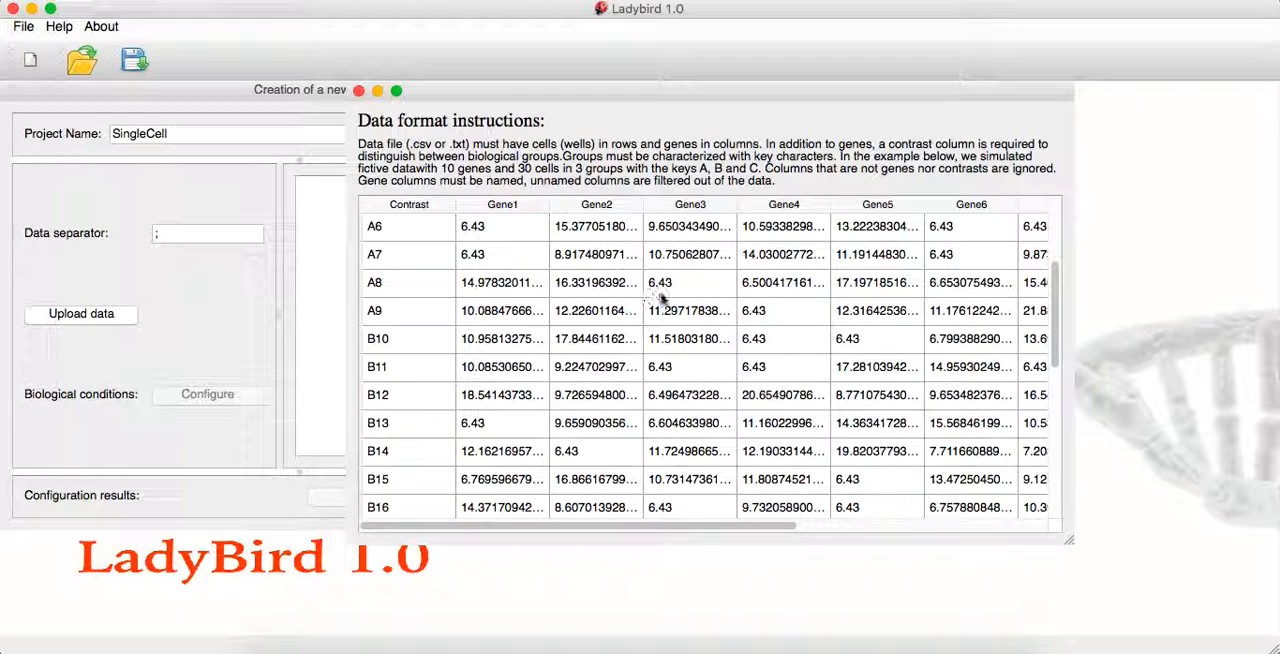
scroll(664, 300, up, 1)
scroll(664, 300, up, 3)
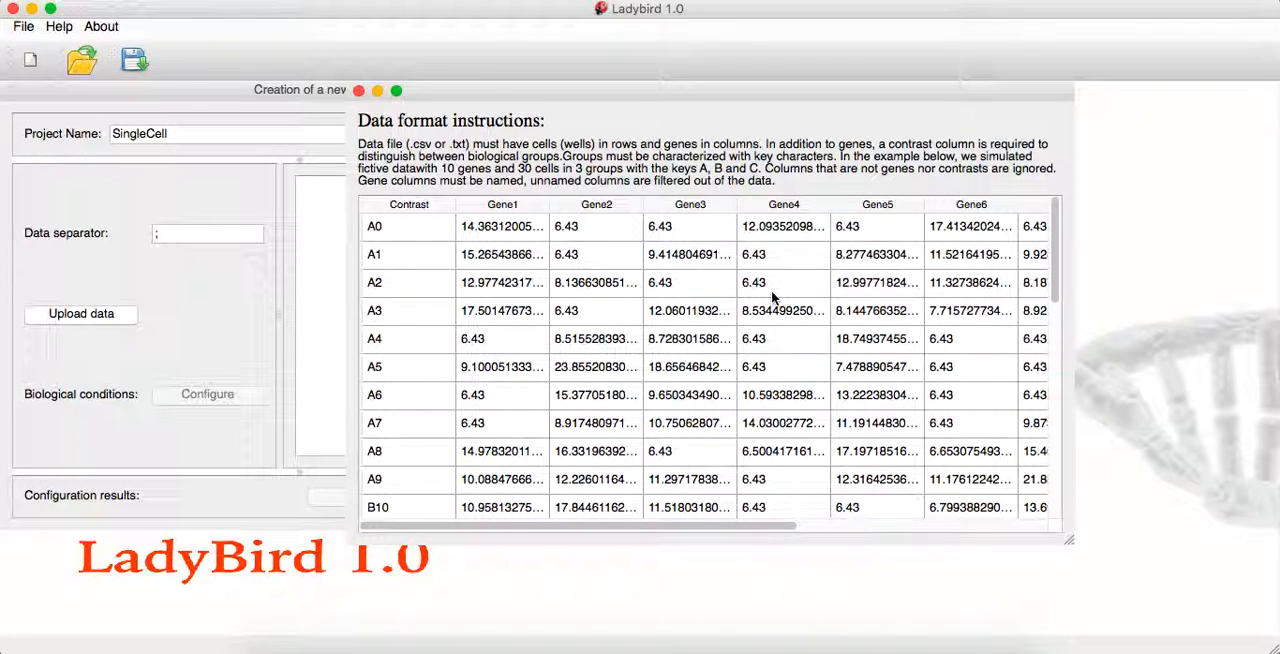
scroll(771, 290, right, 5)
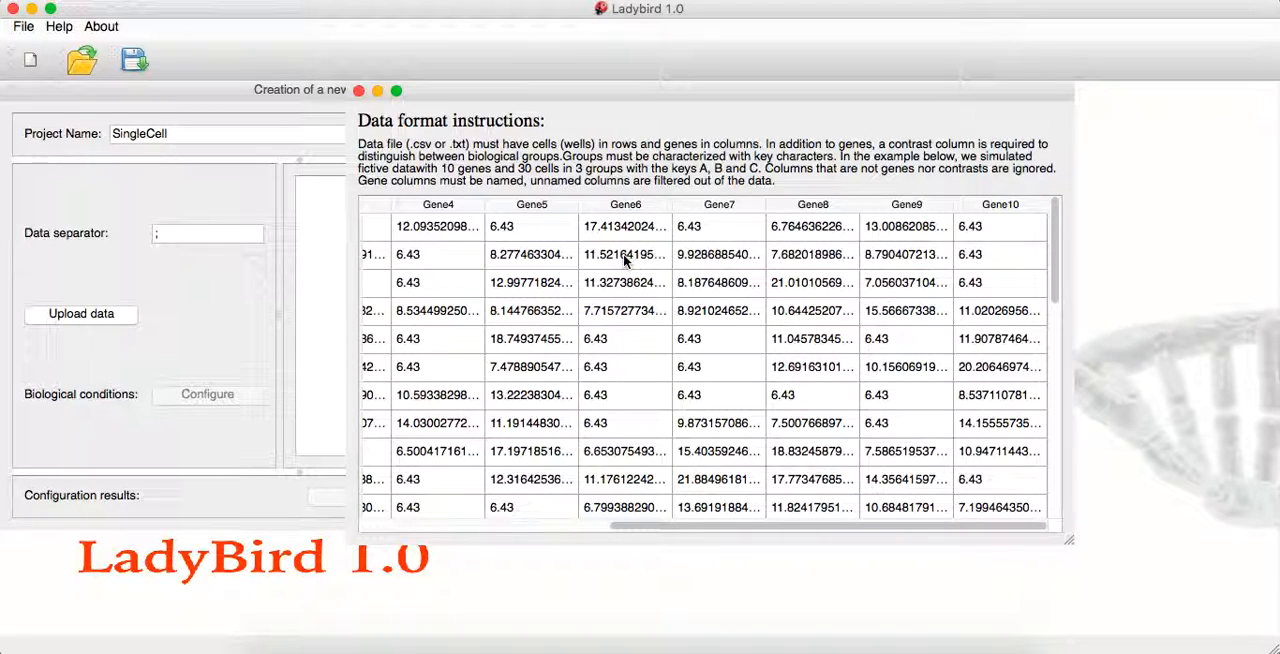
scroll(541, 289, left, 5)
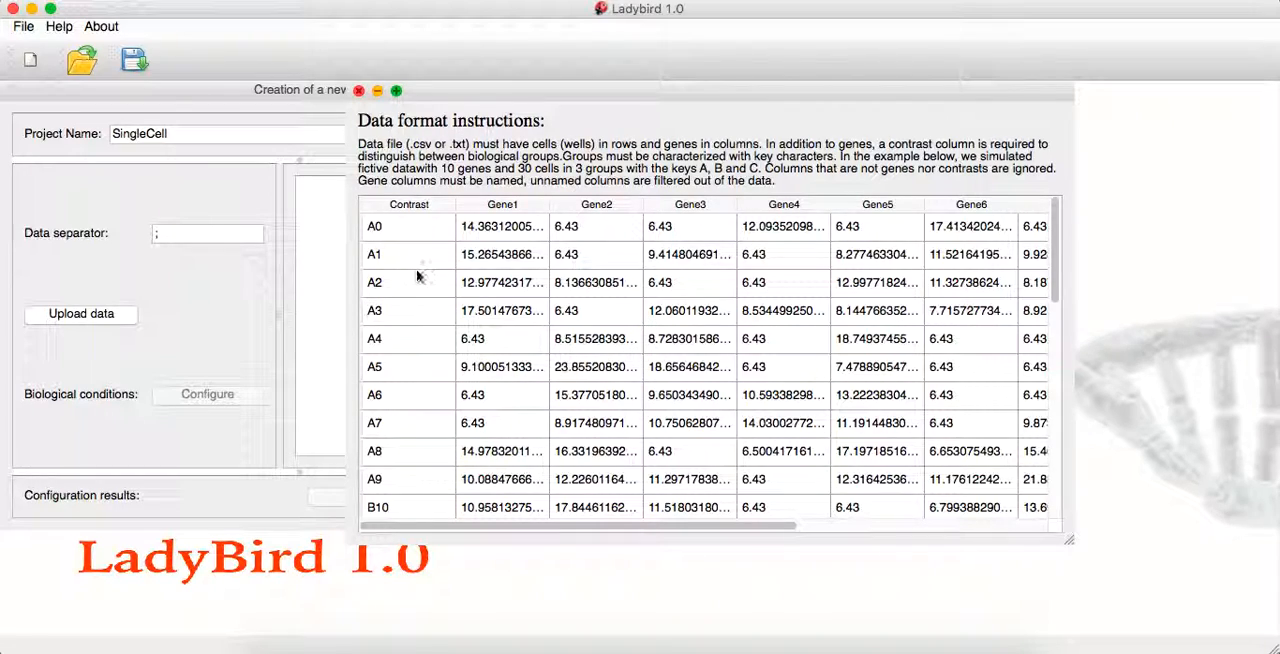
click(359, 91)
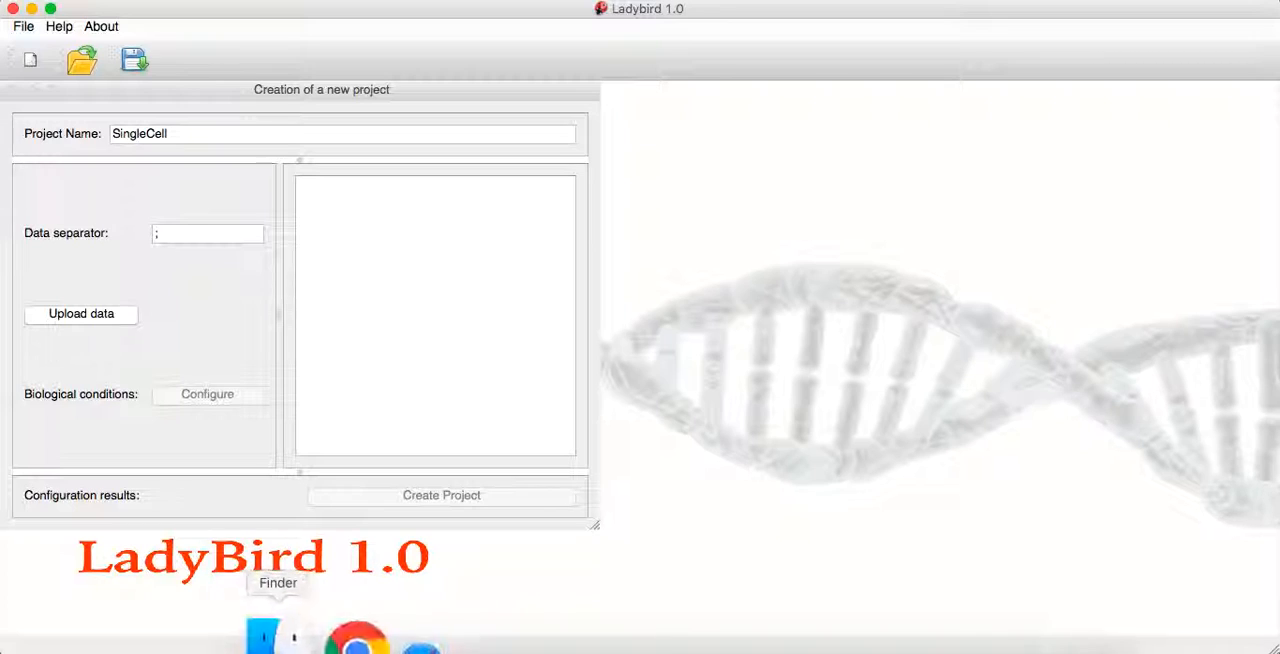
Switch to Finder, open DataFileTutorial from the Data folder, inspect its header and semicolon-separated rows, and return to Ladybird
click(276, 636)
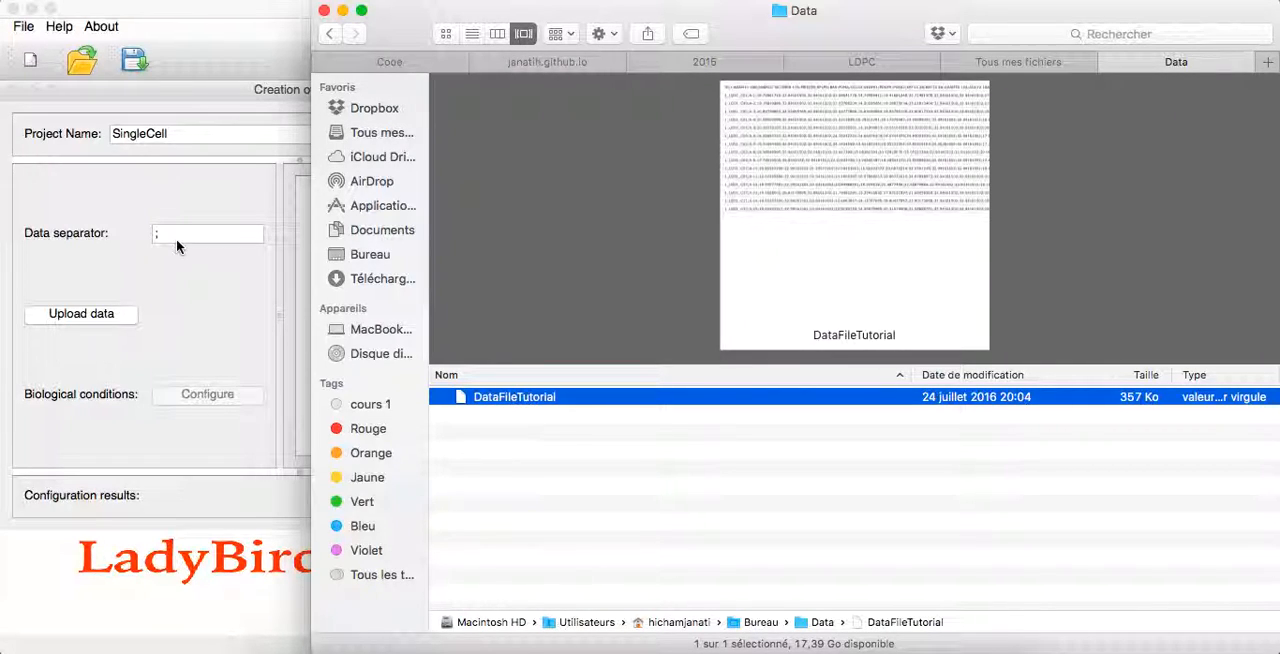
double_click(521, 398)
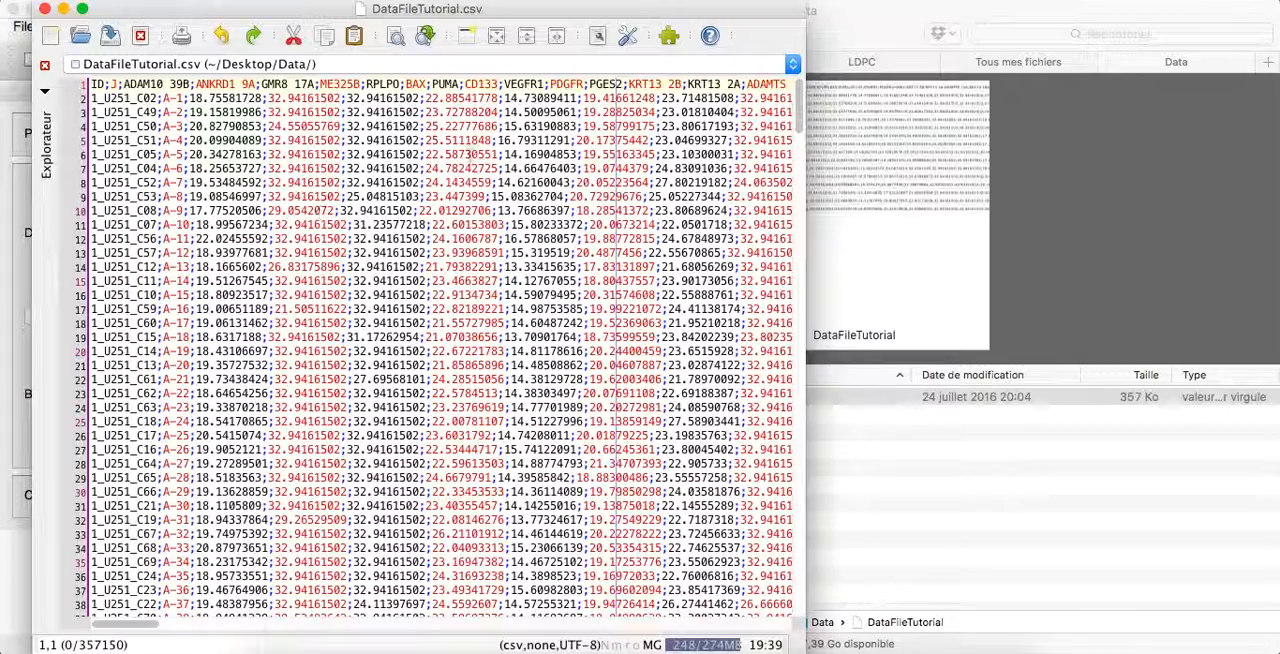
drag(224, 14, 295, 111)
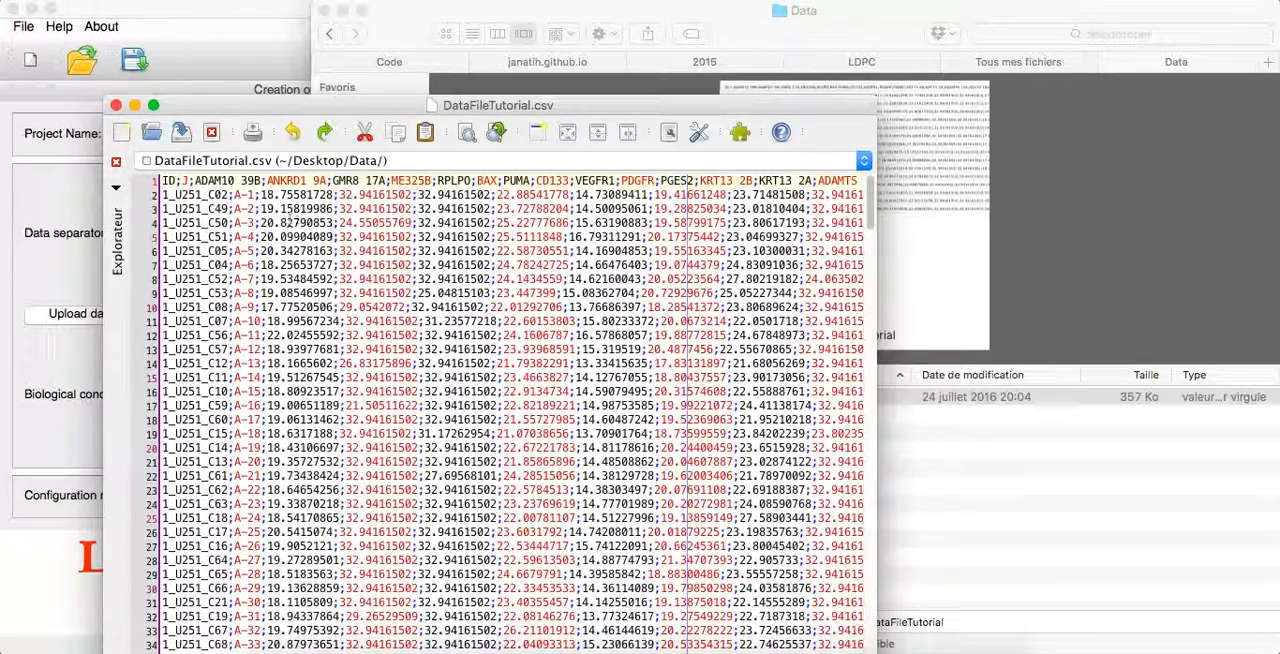
scroll(334, 236, down, 15)
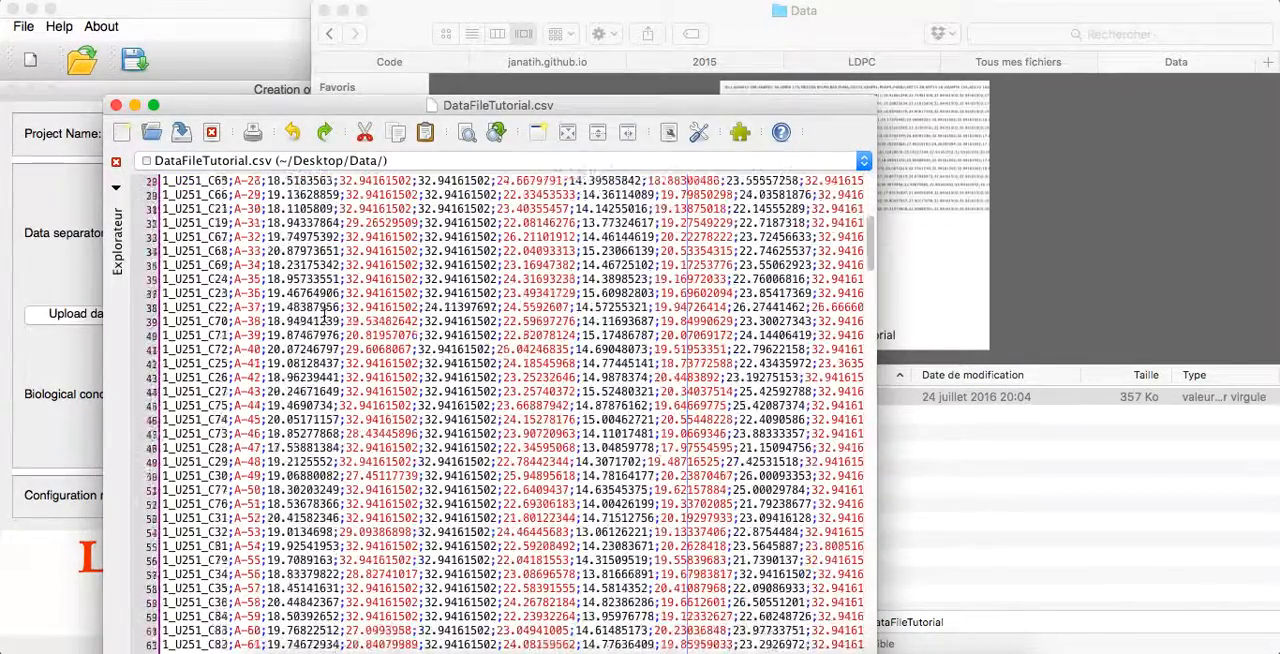
scroll(403, 338, up, 1)
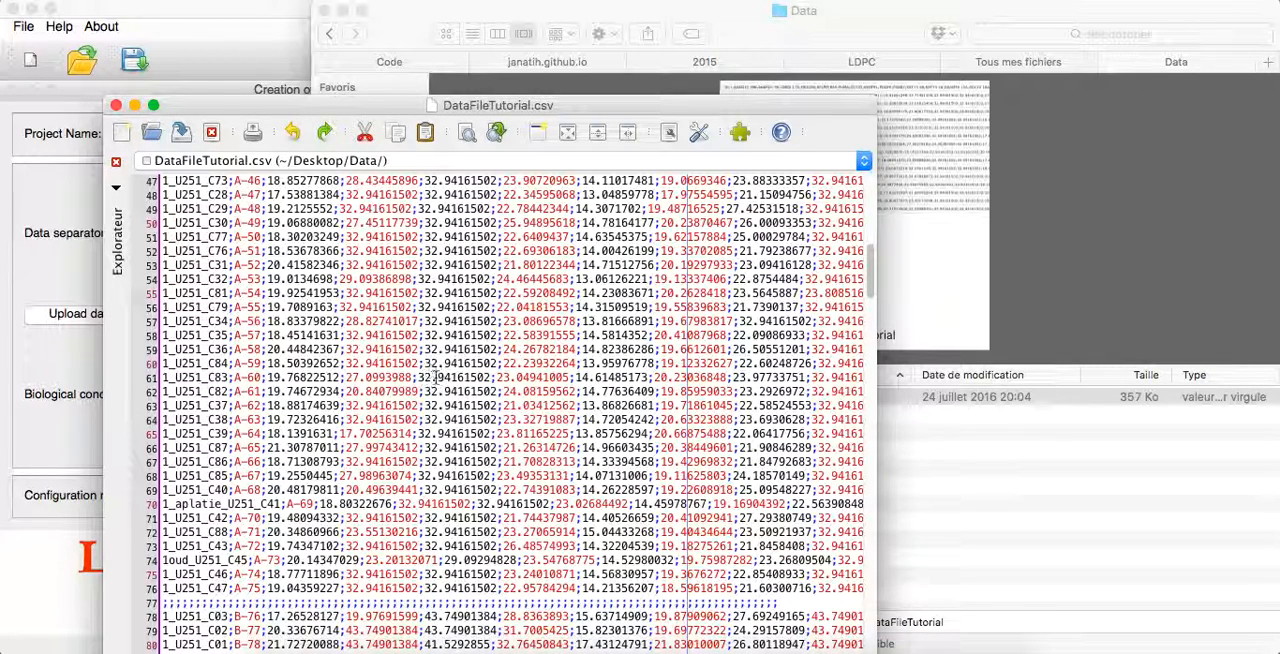
click(62, 476)
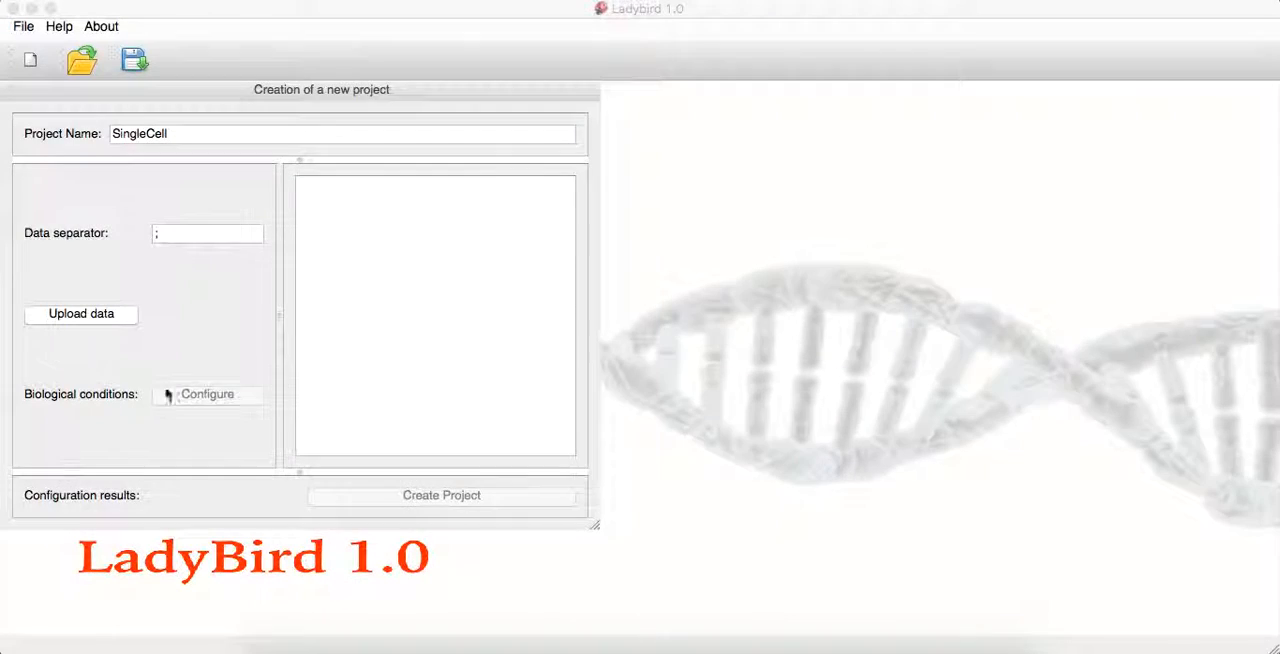
Upload DataFileTutorial.csv from the Data folder on the desktop (Bureau) and acknowledge the unnamed-columns warning
click(88, 313)
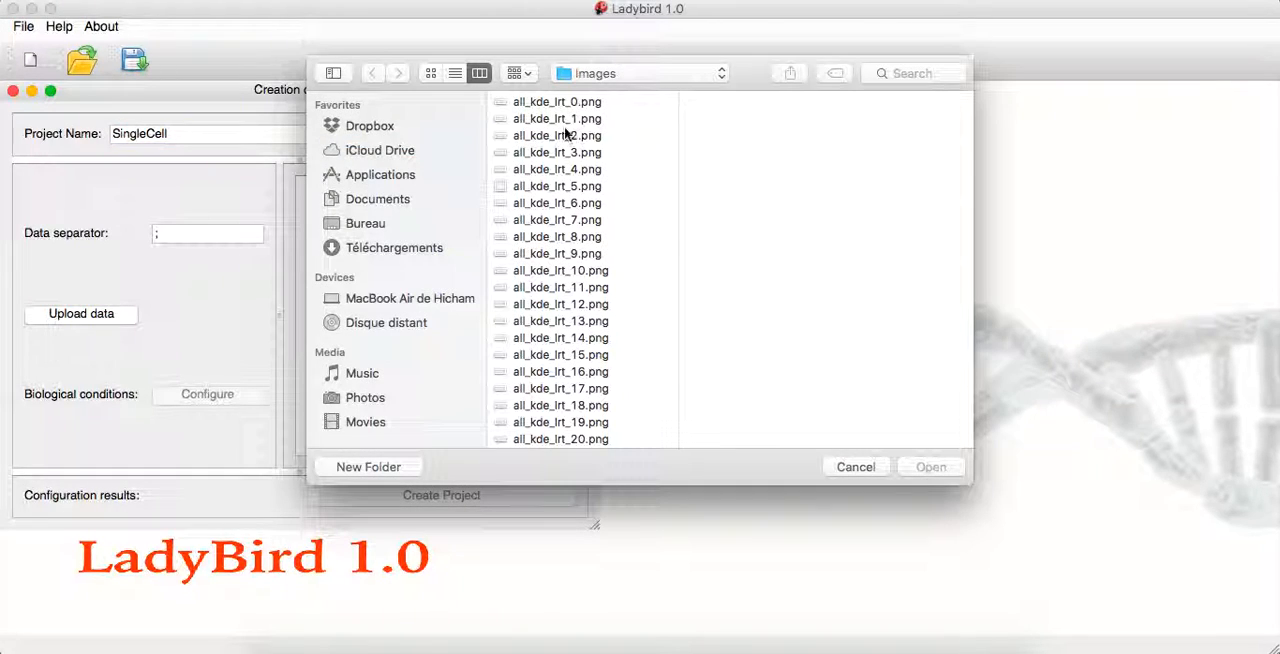
click(366, 223)
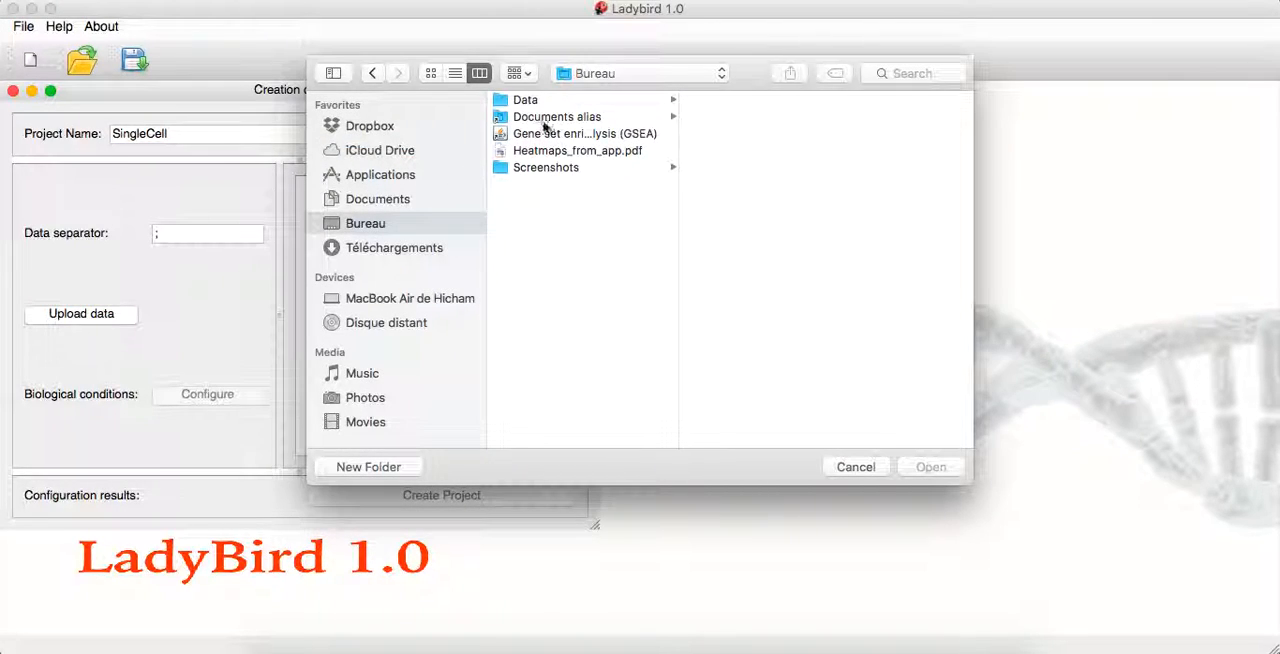
click(533, 101)
double_click(753, 101)
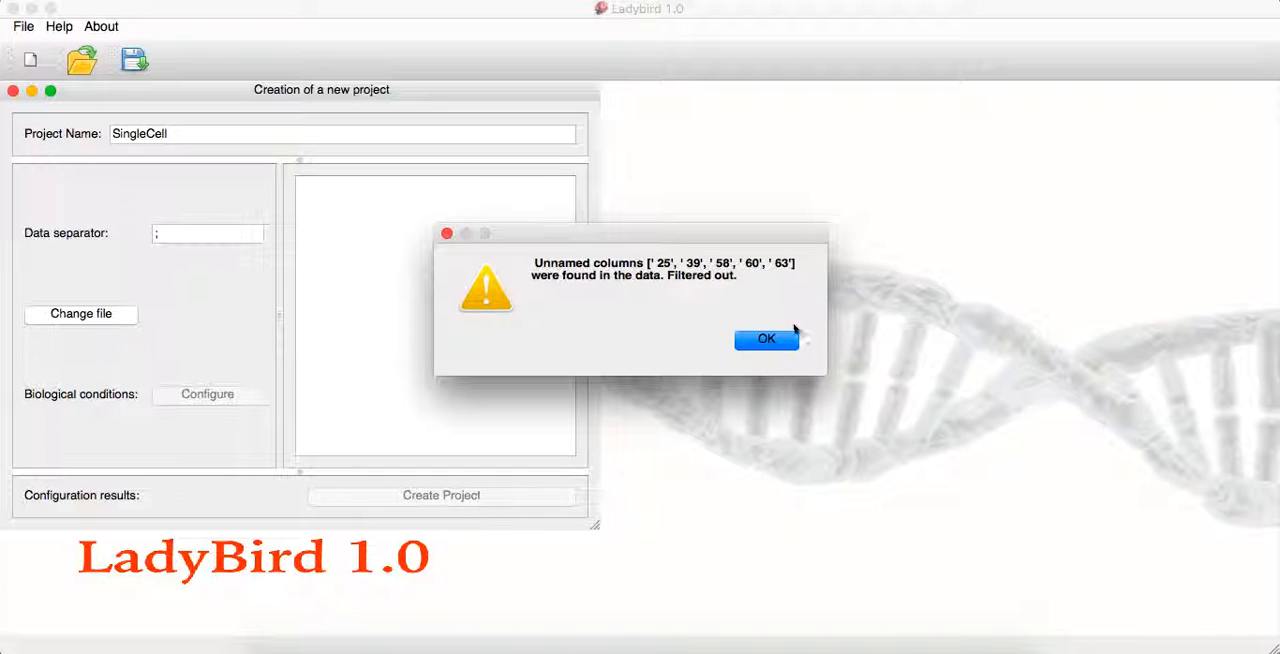
click(766, 341)
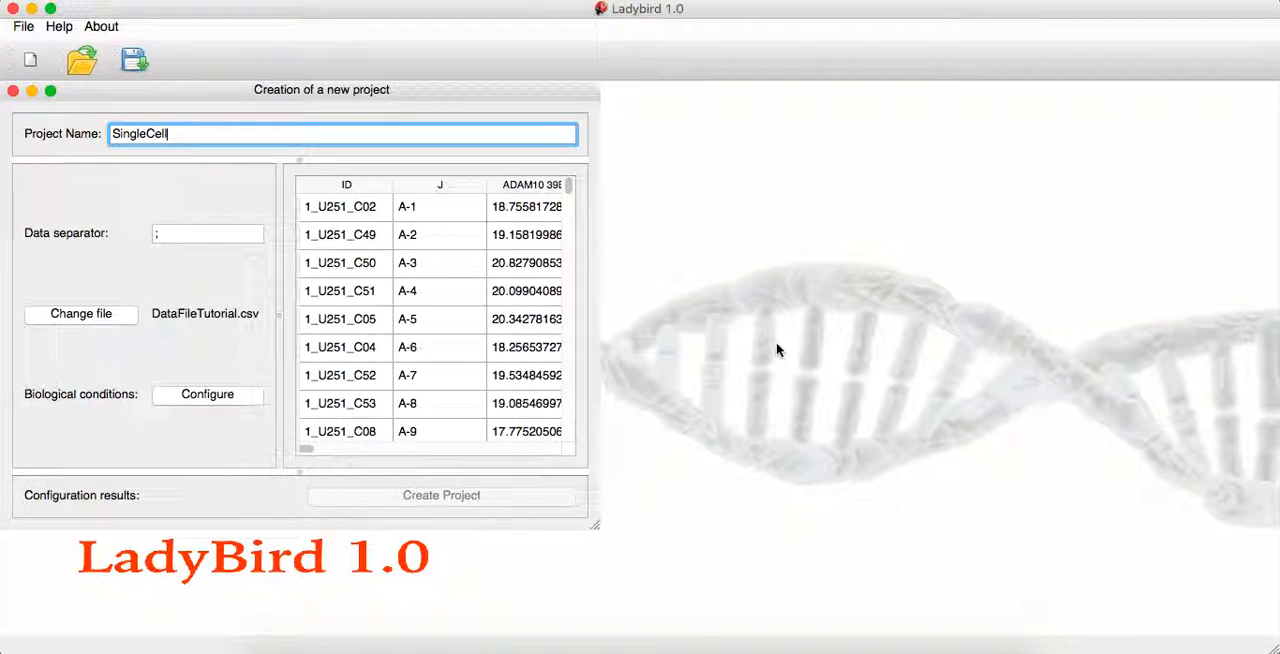
Enlarge the project creation window and look across the columns of the imported data table
drag(595, 530, 1052, 579)
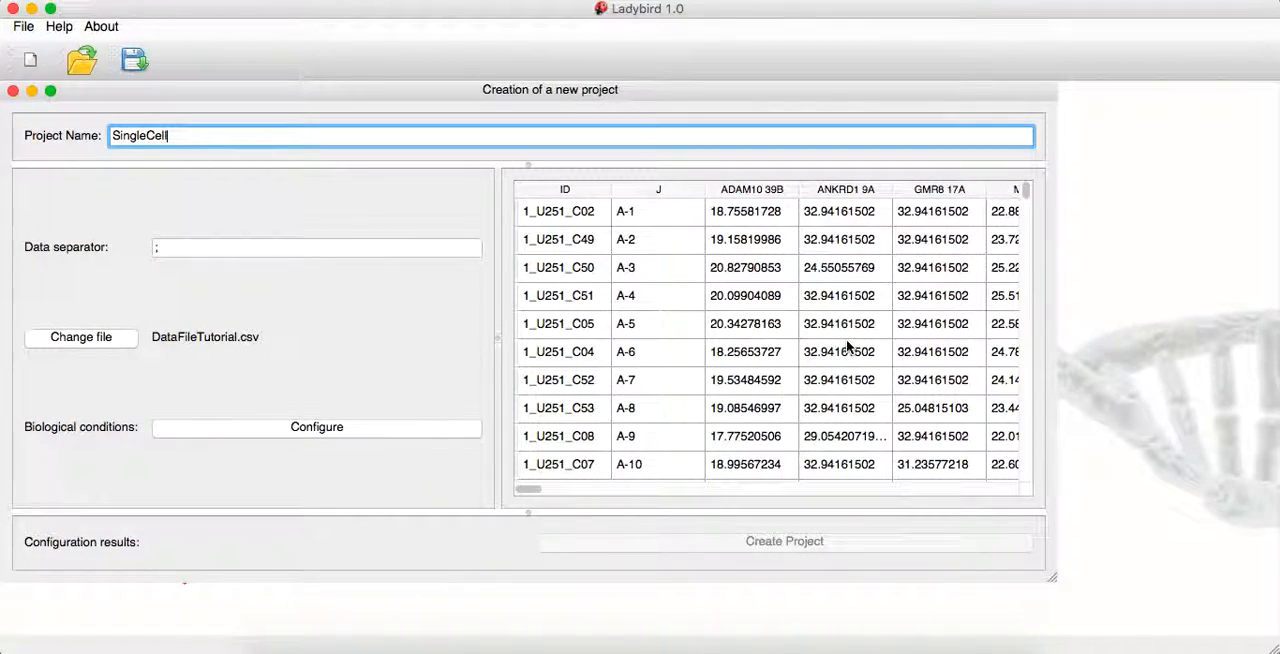
scroll(847, 346, right, 10)
scroll(847, 346, left, 10)
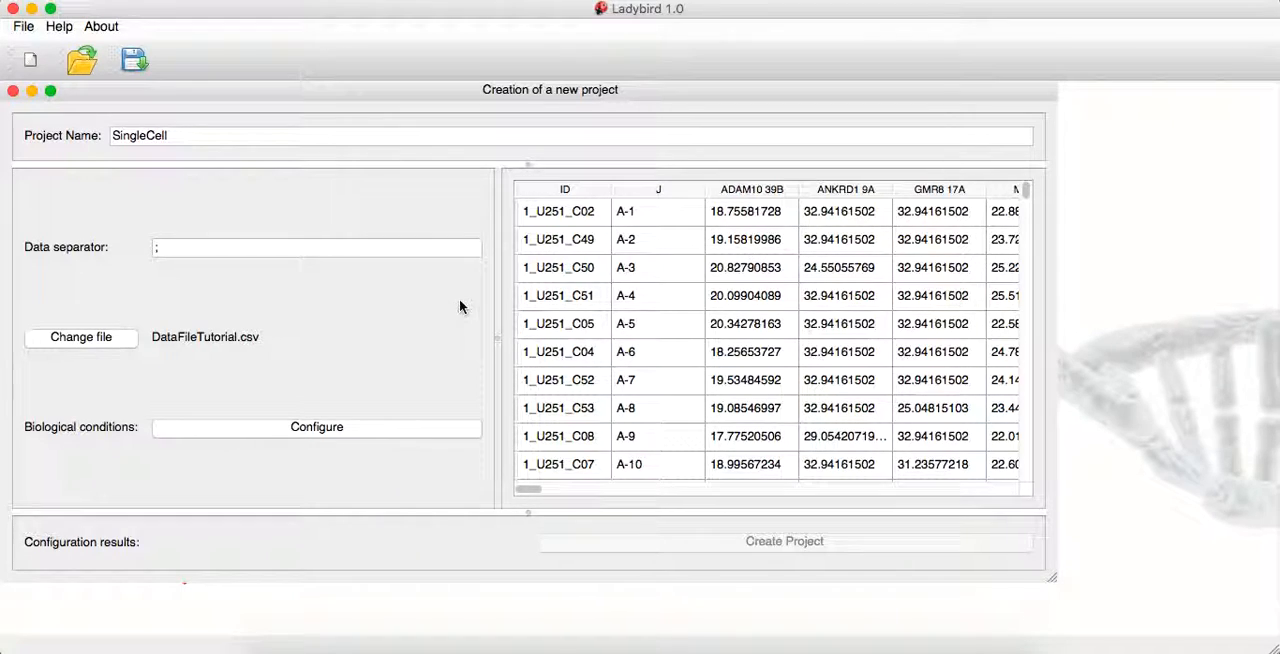
Open the biological conditions configuration and move its dialog over the data table, keeping the column headers in view
click(346, 428)
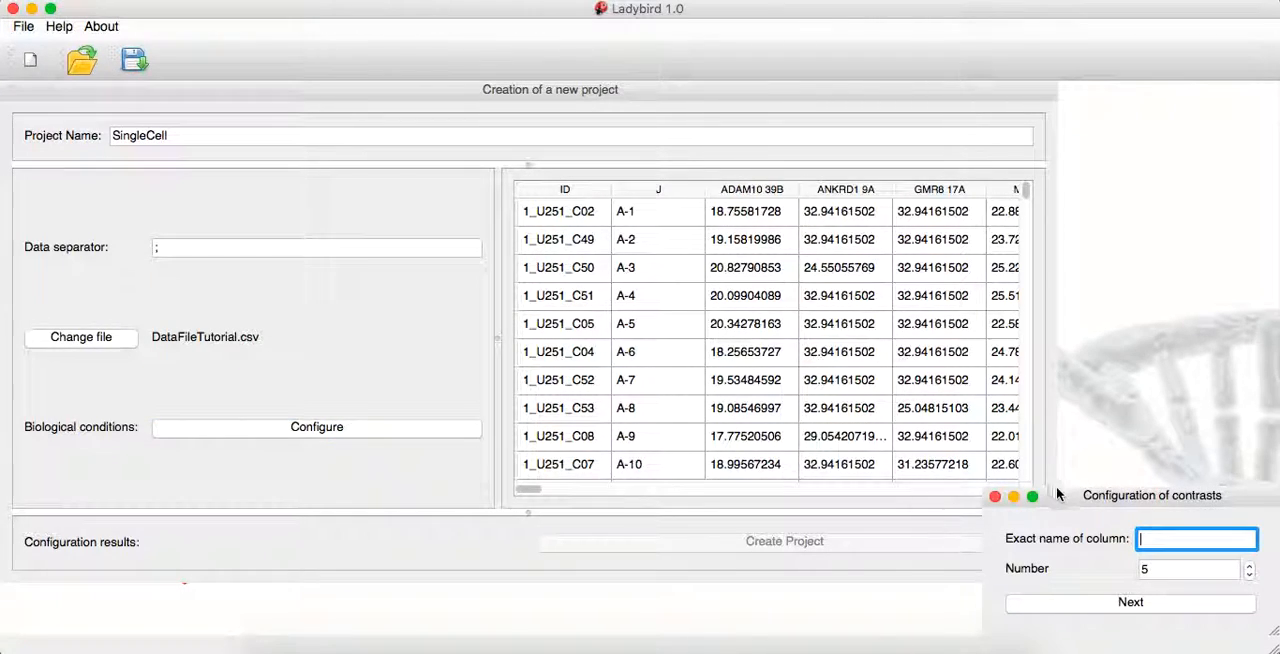
drag(1061, 502, 734, 233)
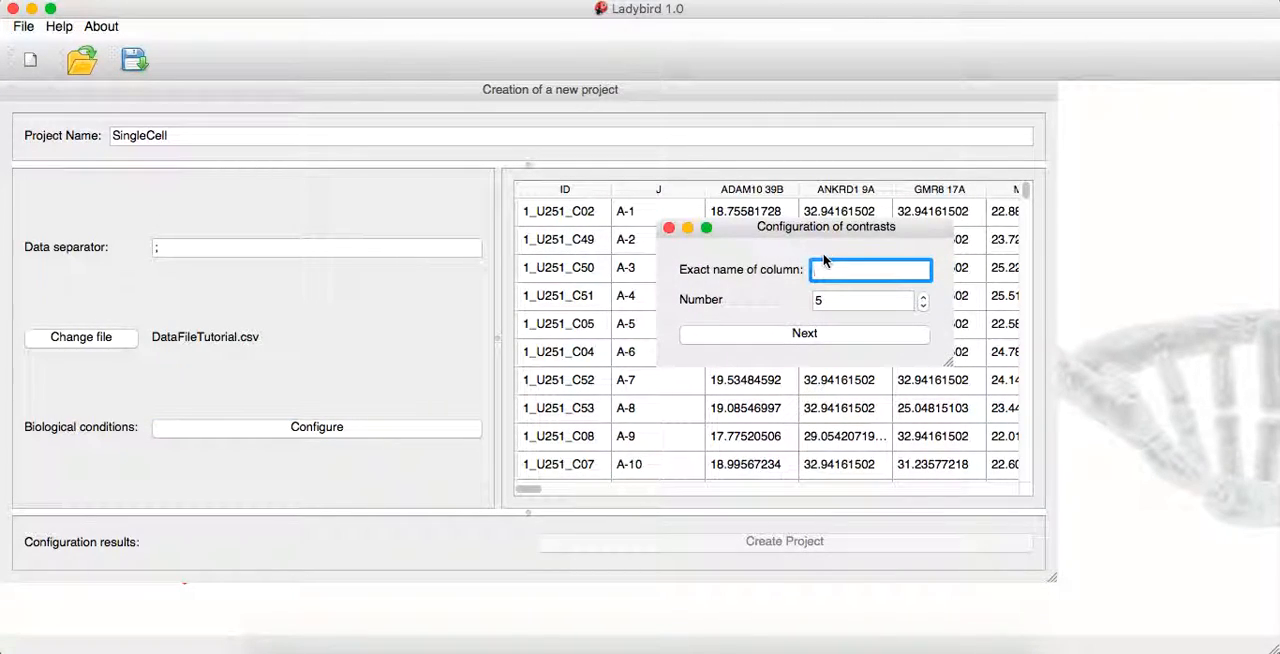
drag(819, 229, 812, 314)
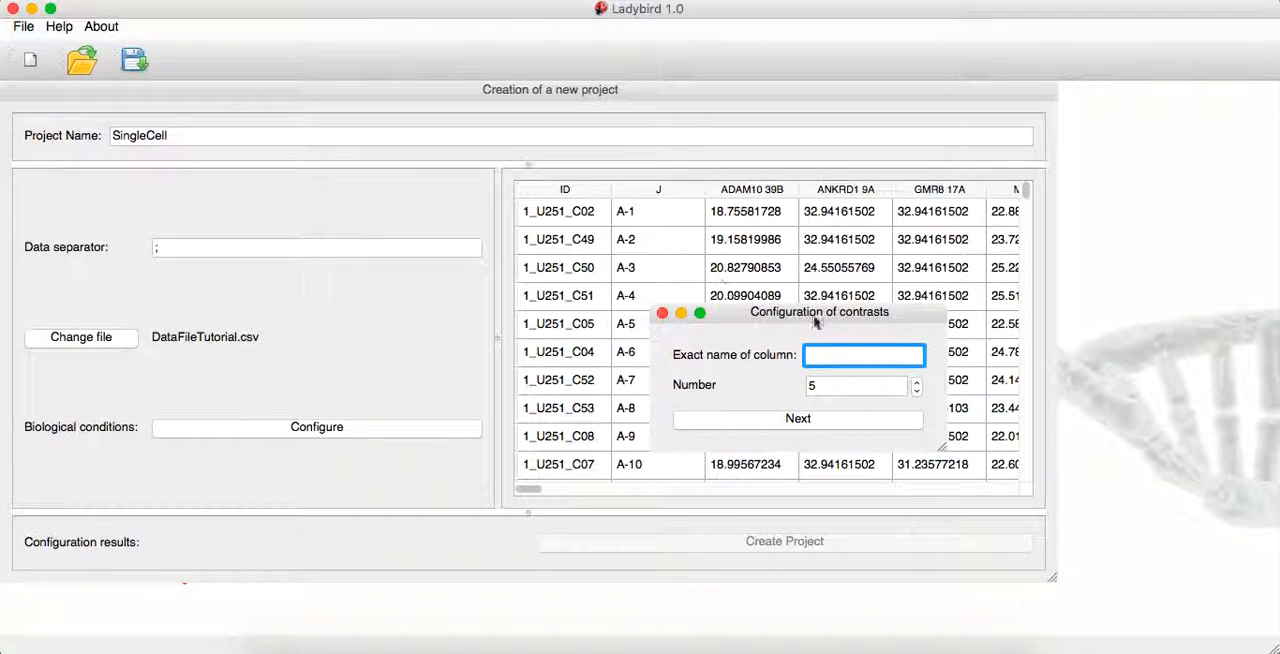
mouse_move(841, 352)
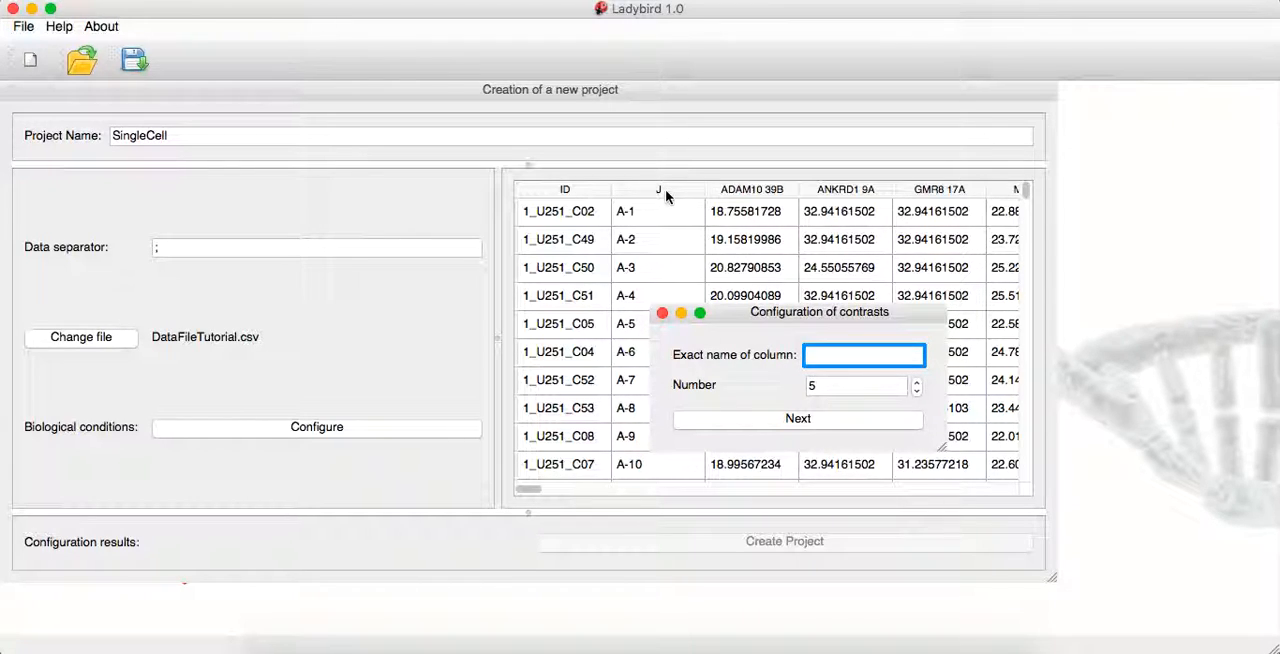
Examine the condition key letters in column J through all rows of the data table and return to the first row
click(640, 270)
scroll(656, 240, down, 4)
scroll(656, 240, down, 15)
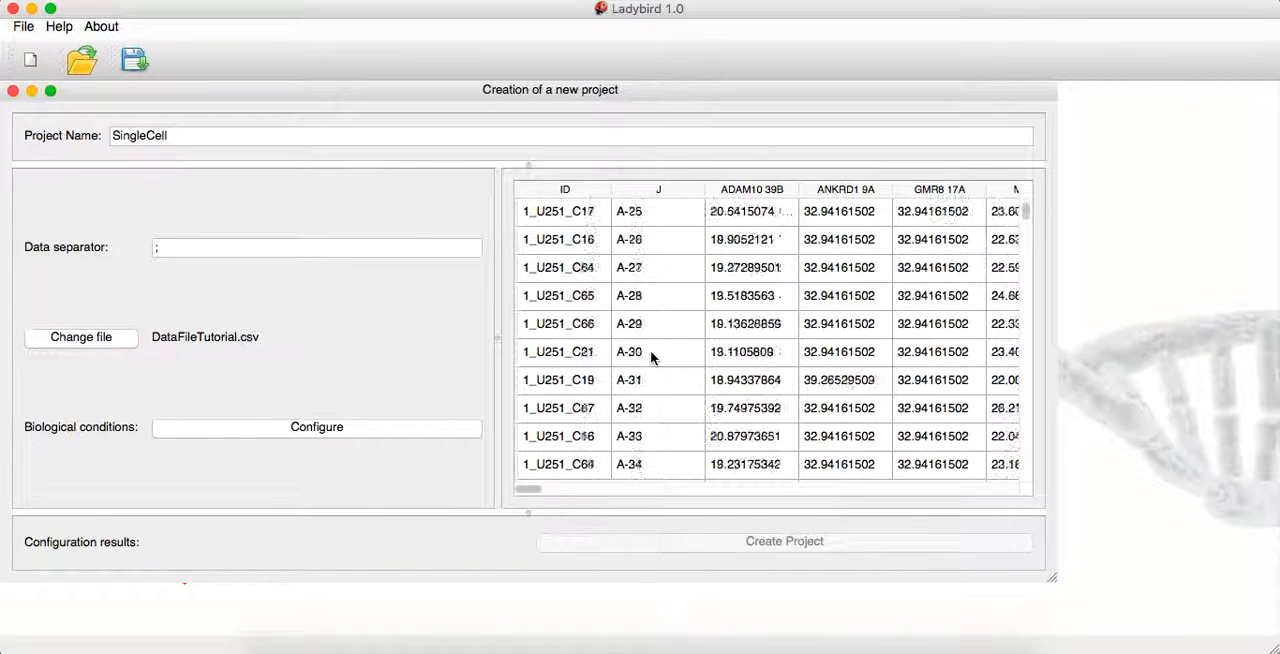
scroll(650, 350, down, 20)
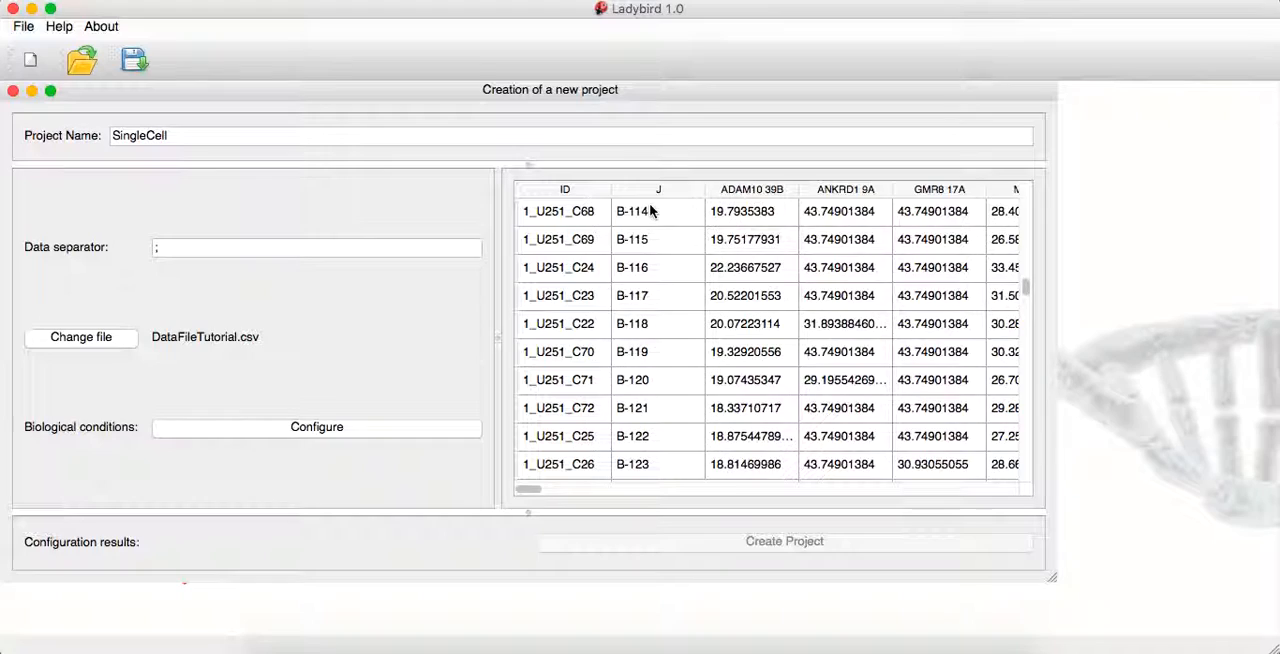
scroll(650, 416, down, 20)
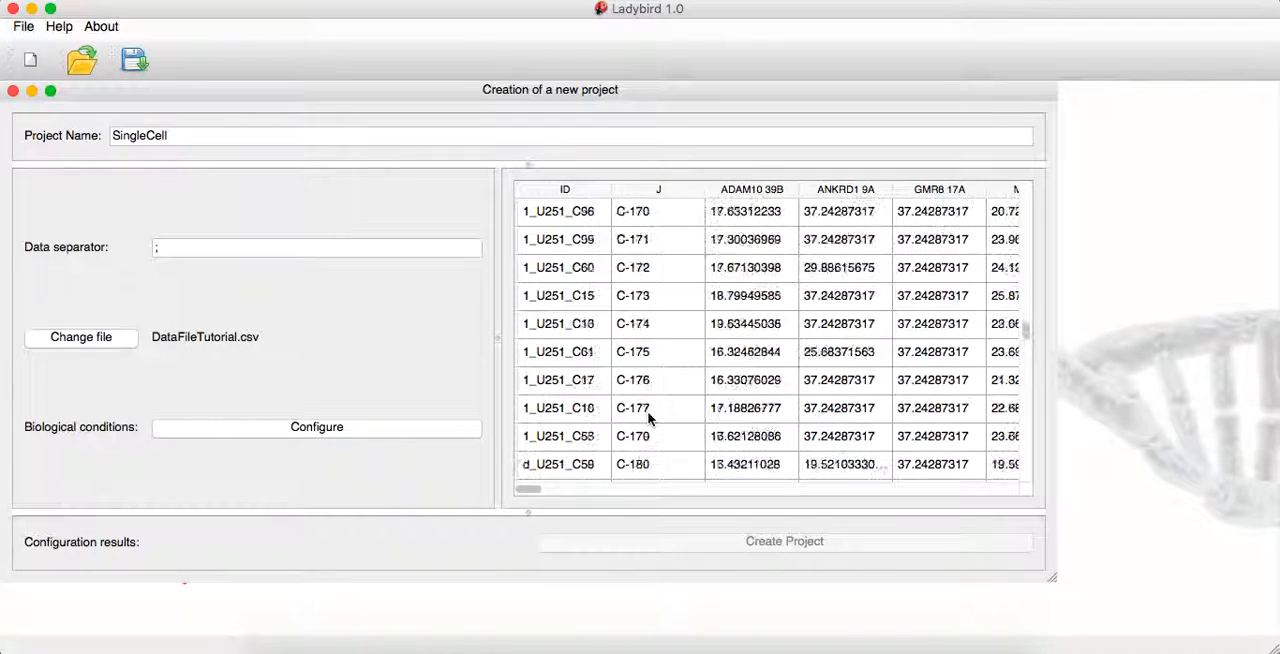
scroll(648, 418, down, 20)
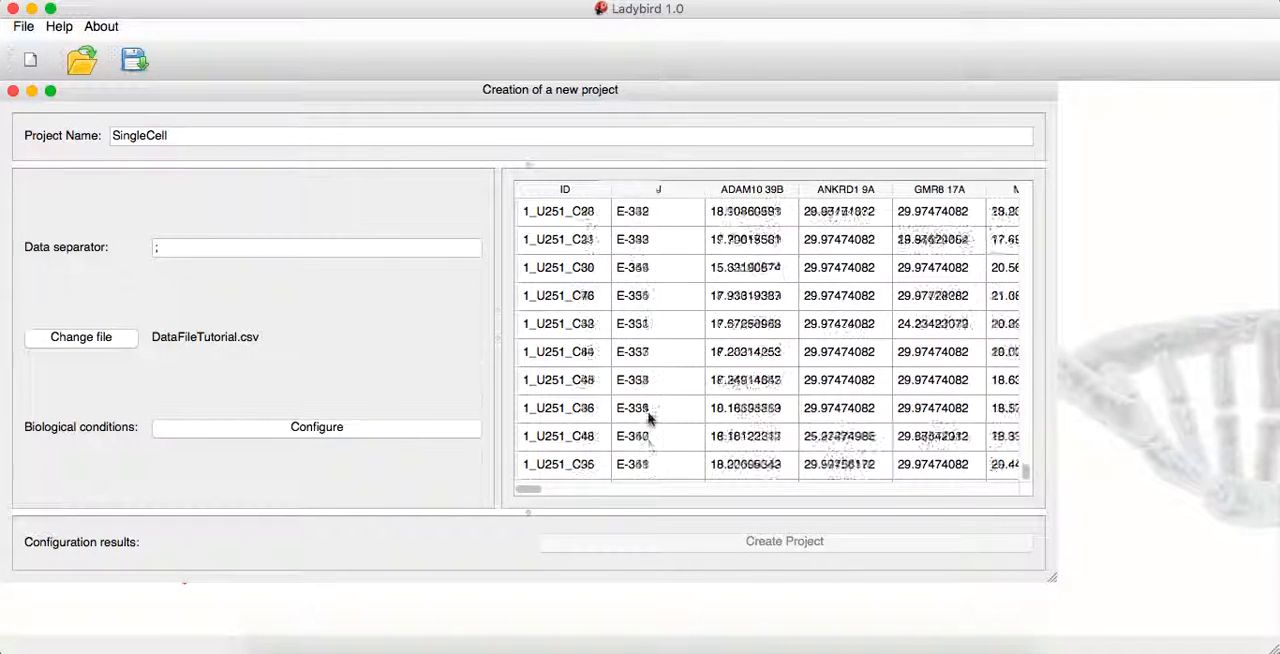
scroll(634, 355, up, 20)
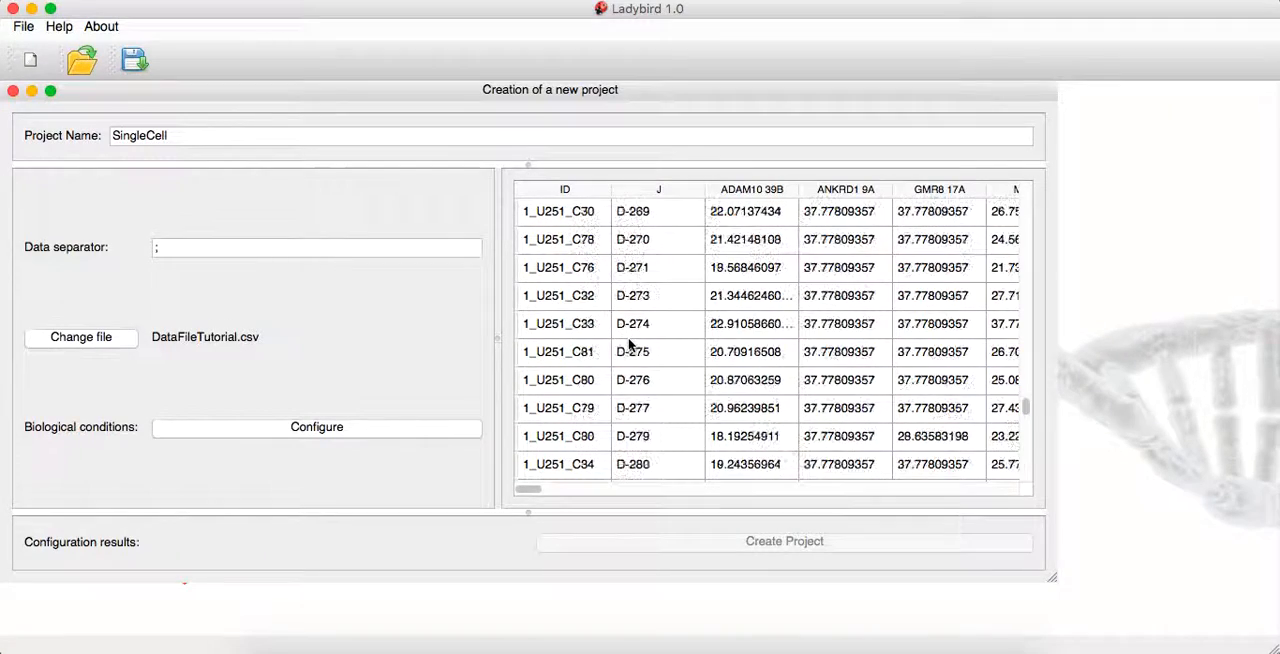
scroll(625, 300, up, 20)
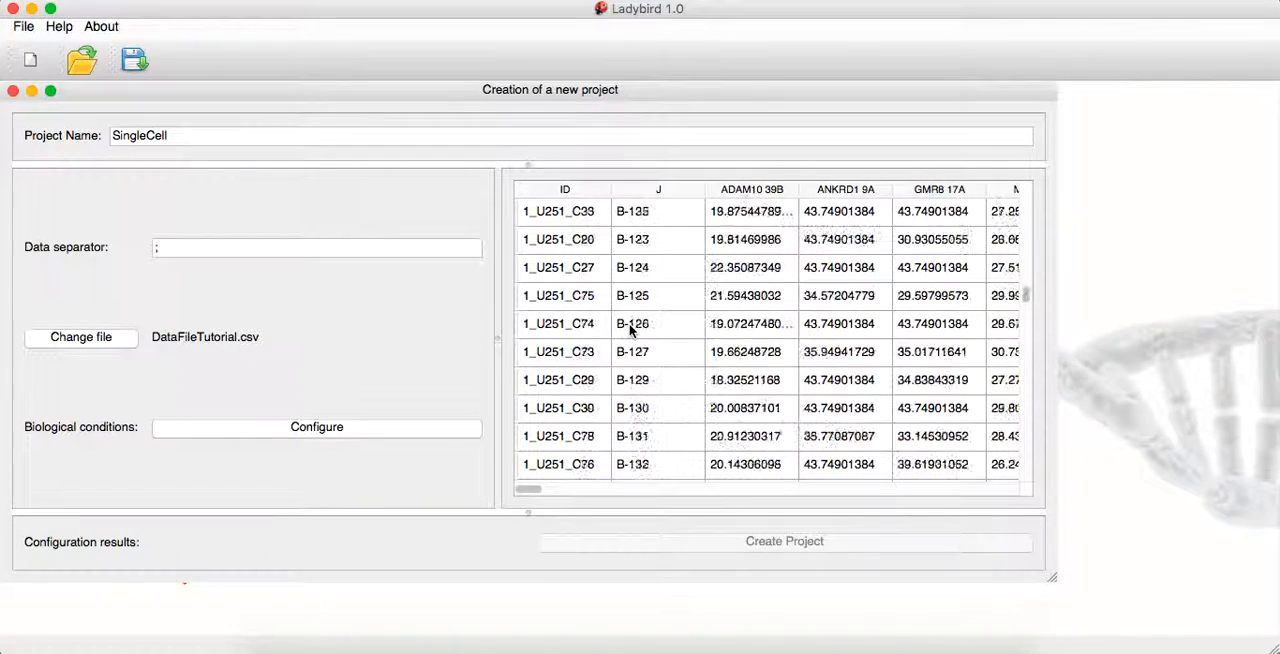
scroll(630, 330, up, 10)
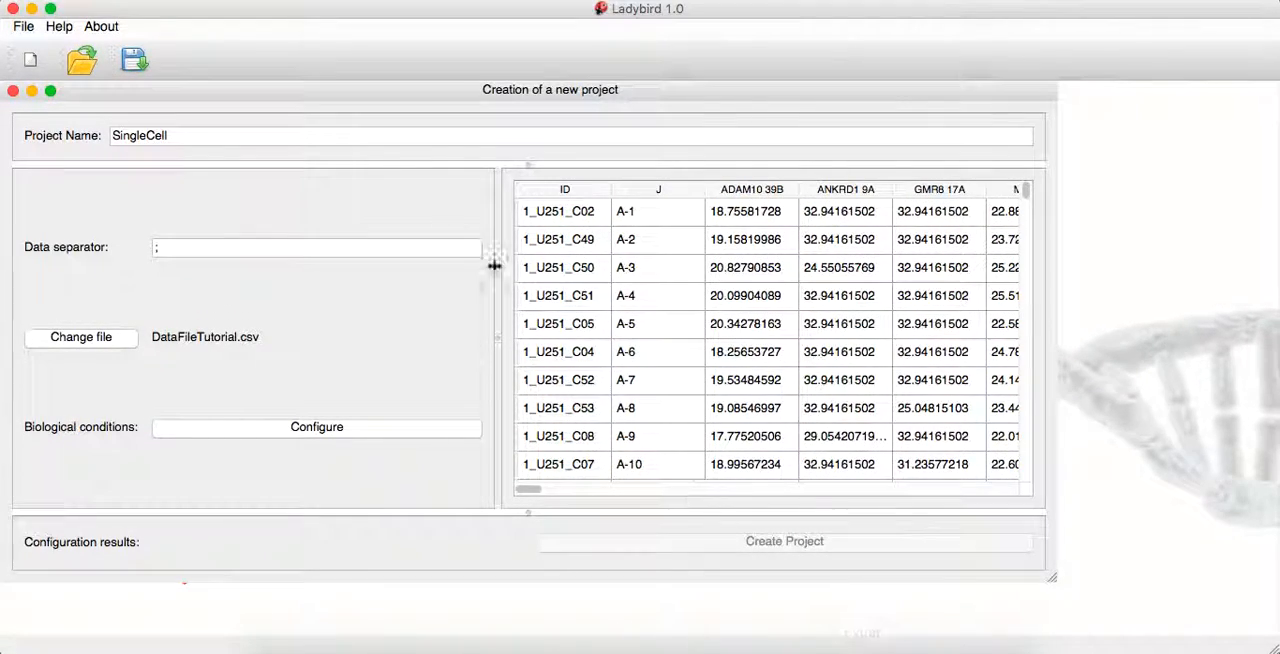
Set J as the exact contrast column name with 5 conditions, and proceed to the names and keys entry
drag(370, 84, 520, 425)
click(677, 380)
text(J)
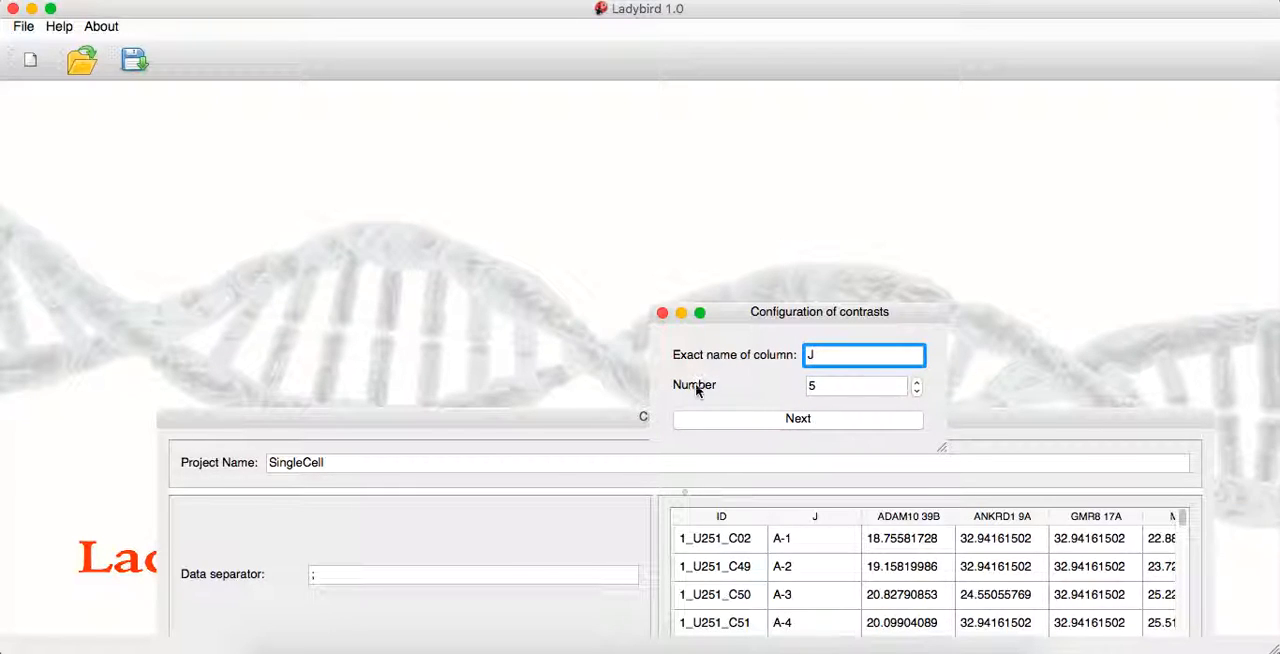
click(803, 421)
drag(783, 318, 680, 96)
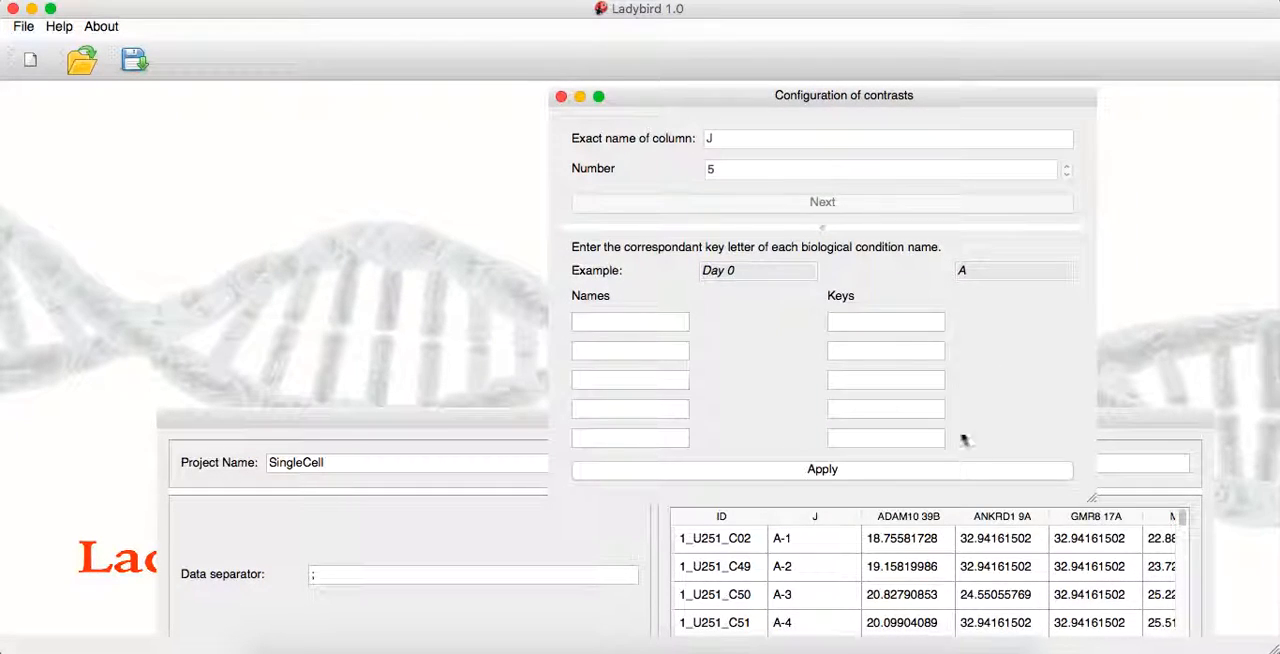
Enter the keys A, B, C, D and E for the five biological conditions
click(850, 320)
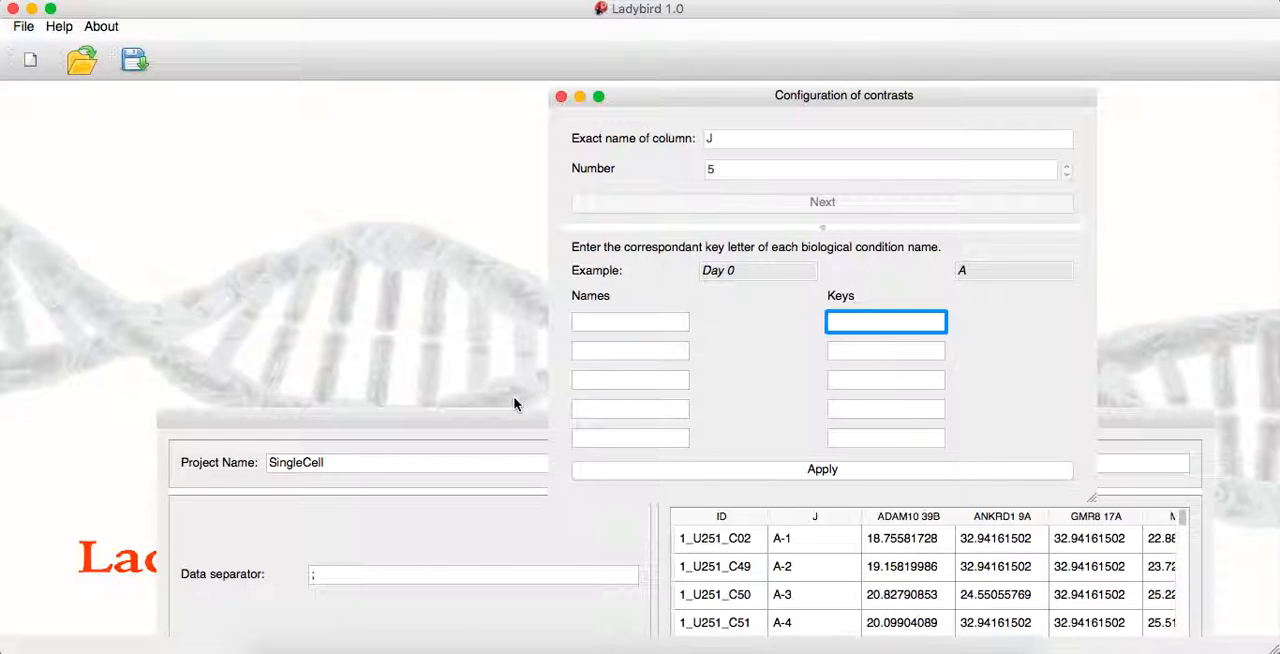
drag(481, 417, 347, 287)
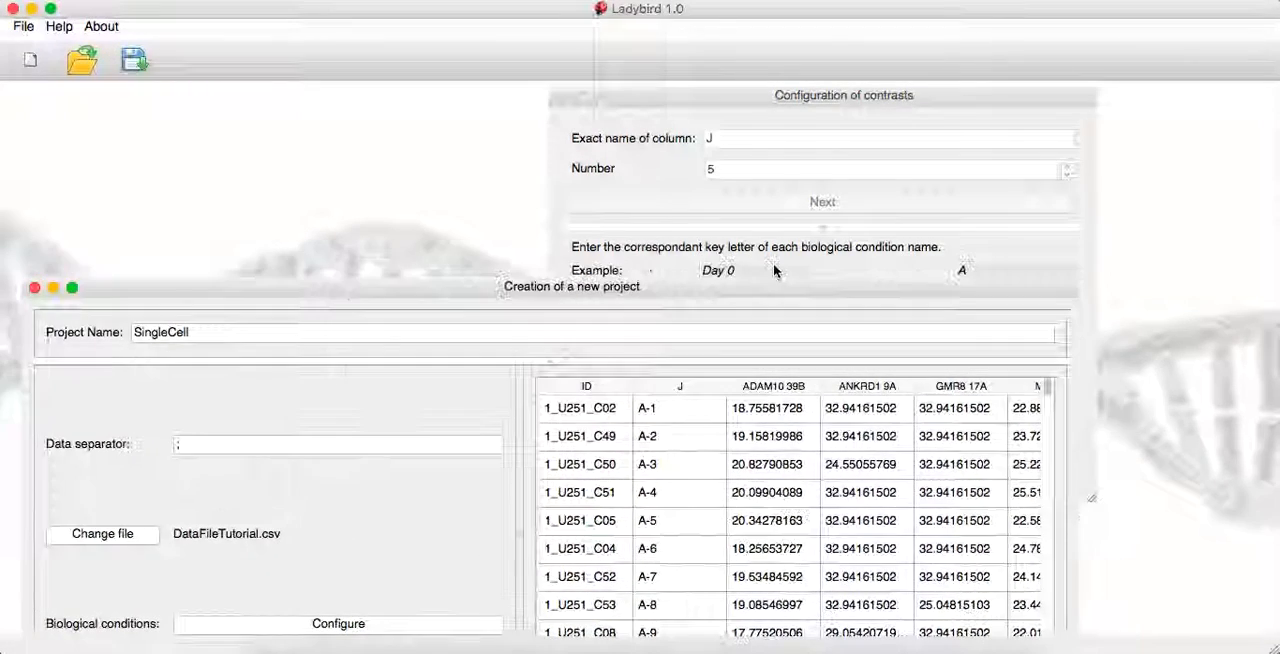
click(800, 273)
click(845, 322)
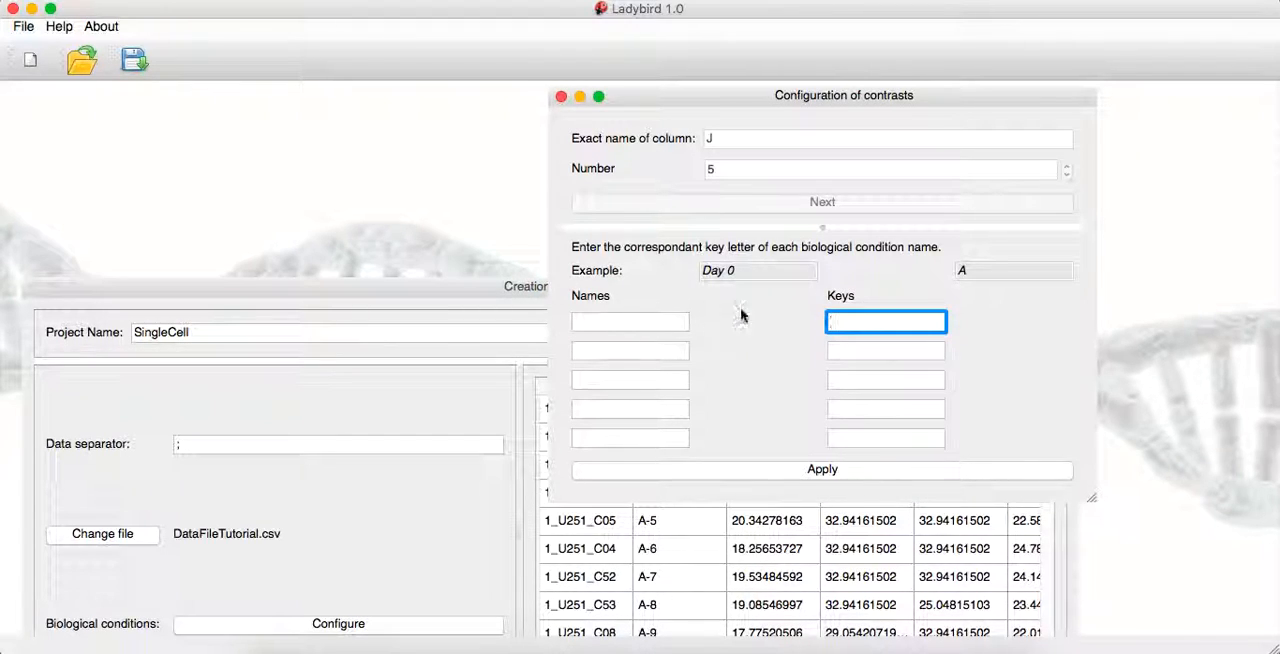
text(A)
click(857, 345)
text(B)
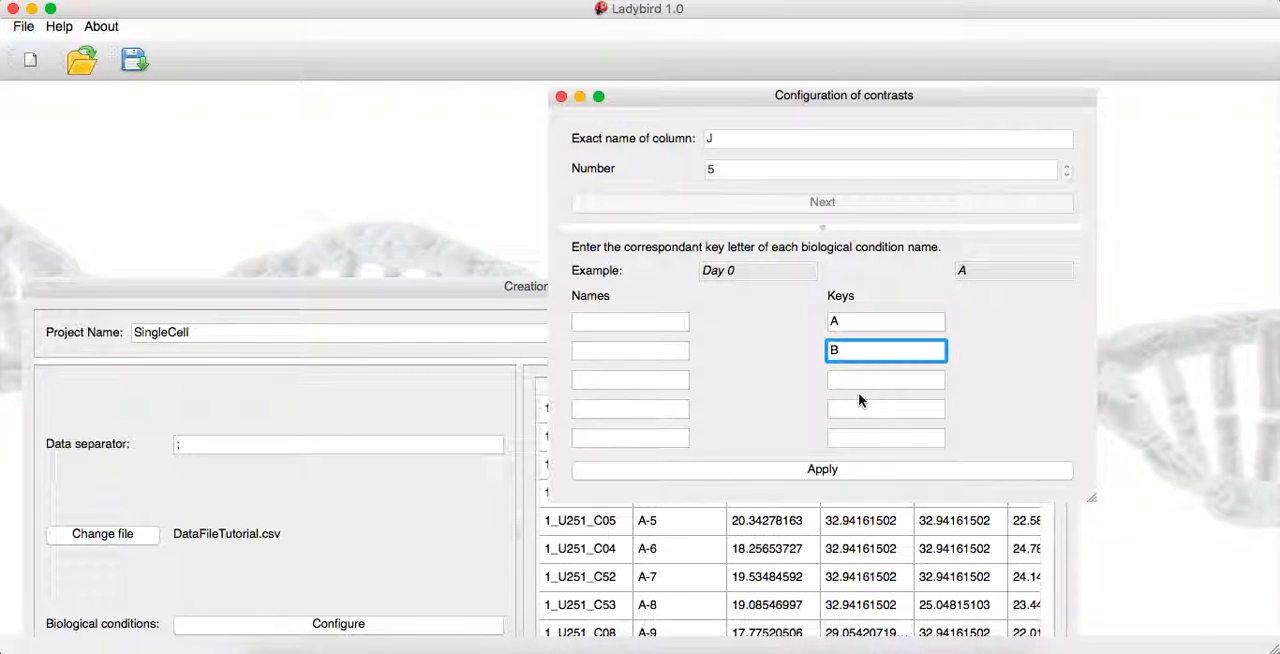
click(881, 380)
text(C)
click(857, 406)
text(D)
click(852, 437)
text(E)
Name the conditions for keys A to E as Group 1, Group 2, Group 3, Group 4 and Group 5
click(611, 318)
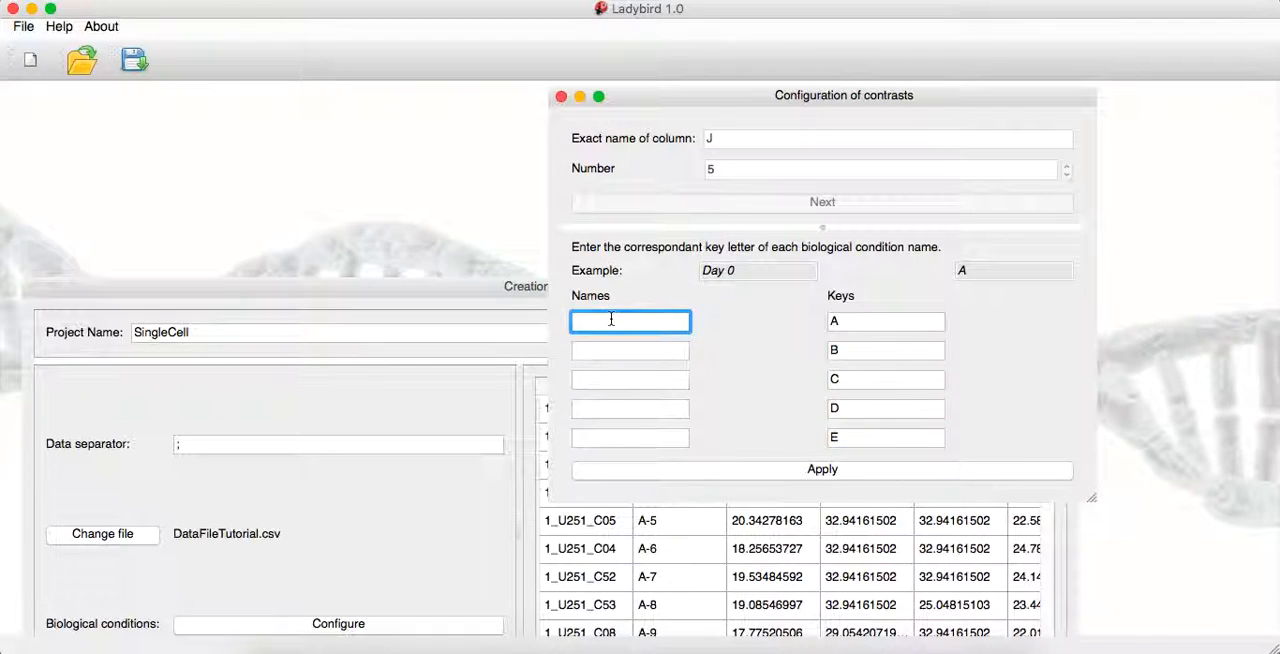
text(Group 1)
click(612, 347)
text(Grou)
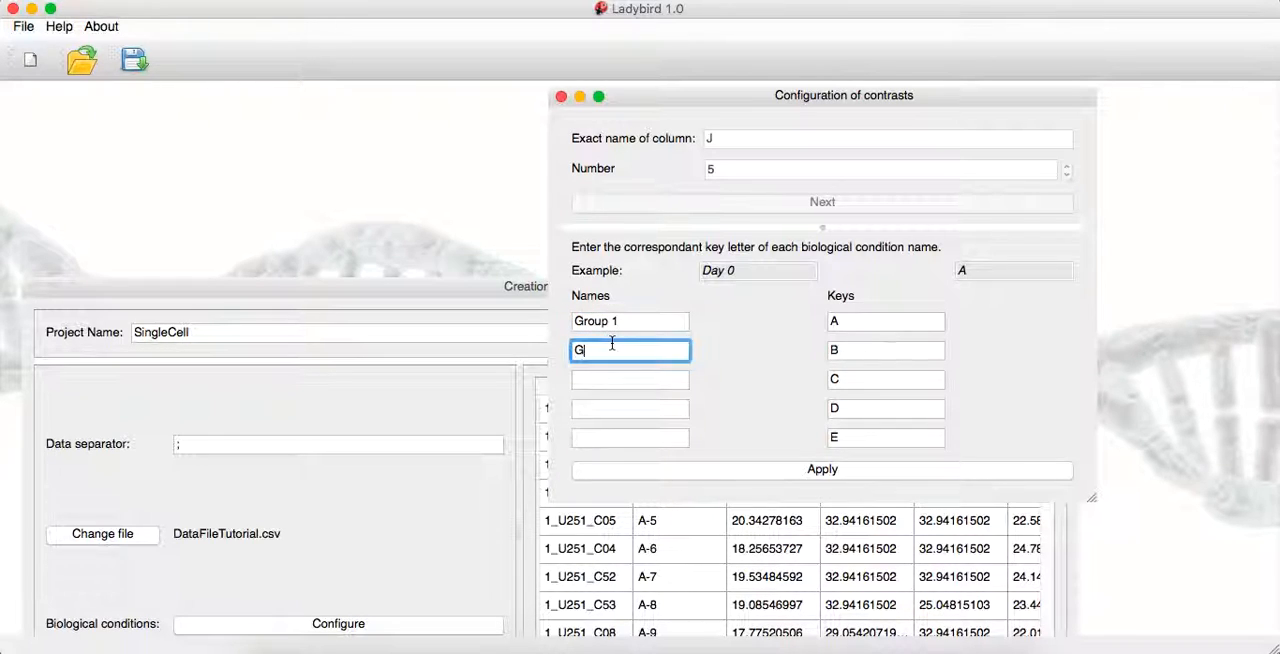
text(p 2)
click(601, 381)
text(Group 3)
click(600, 406)
text(Group 4)
click(600, 432)
text(Grou)
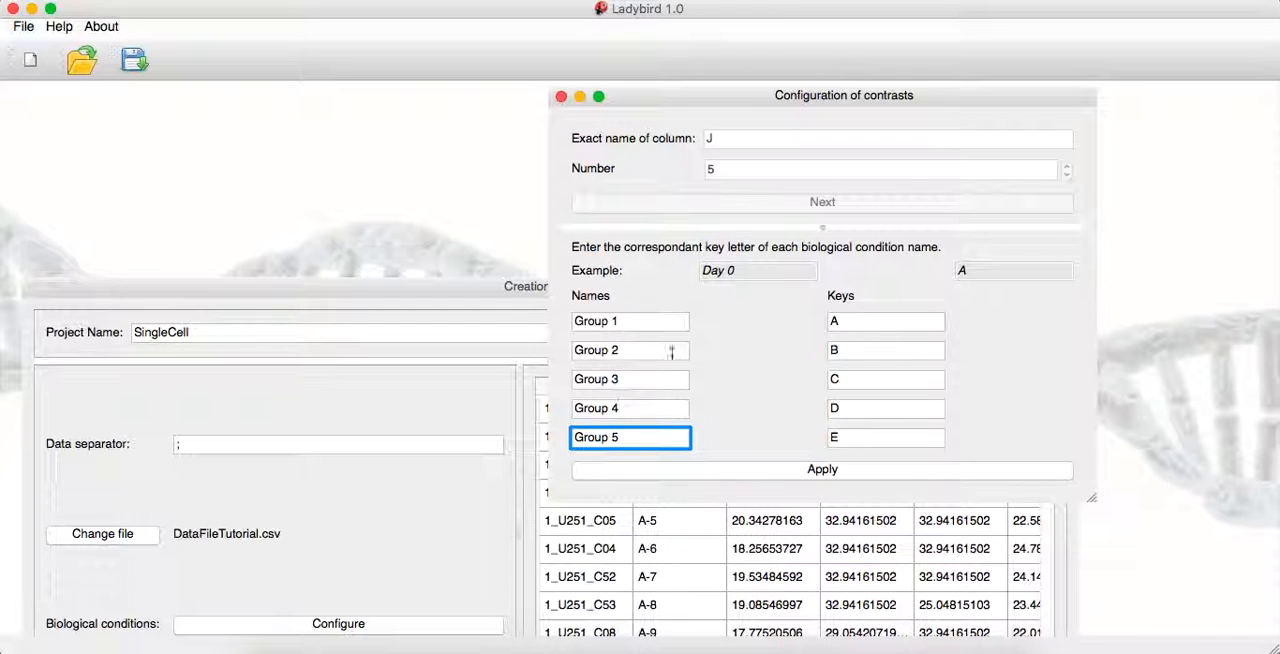
Apply the contrast configuration, choosing to continue despite genes with NaN values, and create the SingleCell project
drag(438, 289, 549, 202)
click(632, 134)
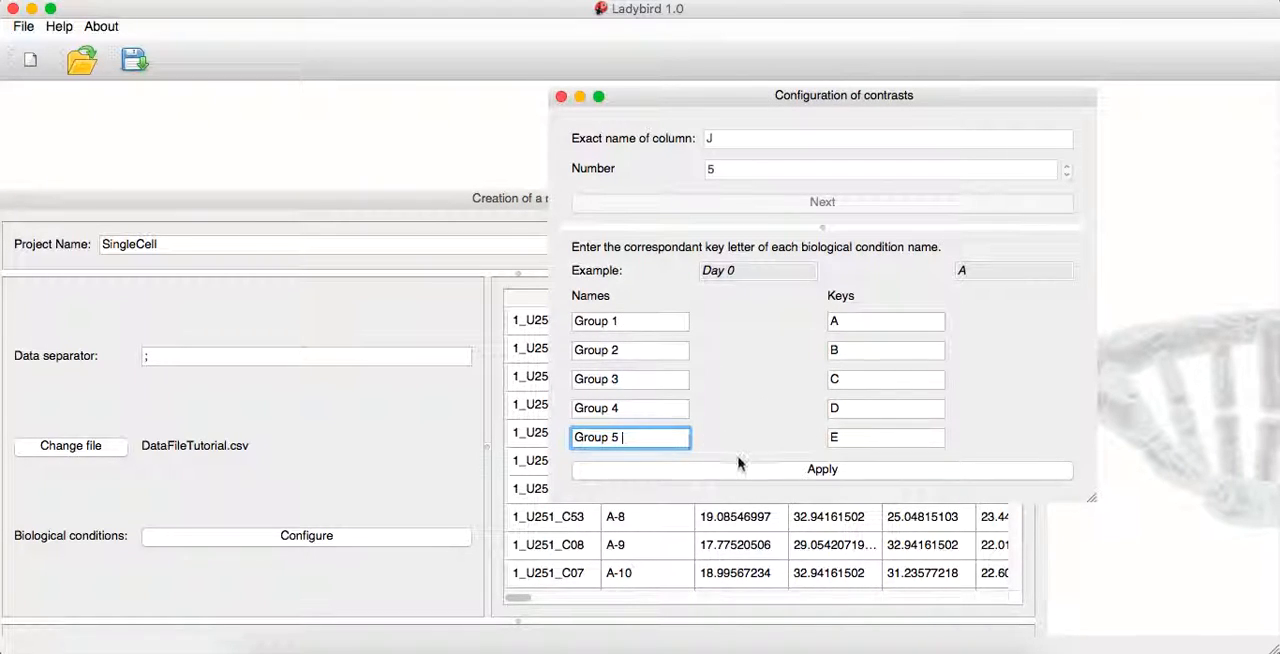
click(735, 474)
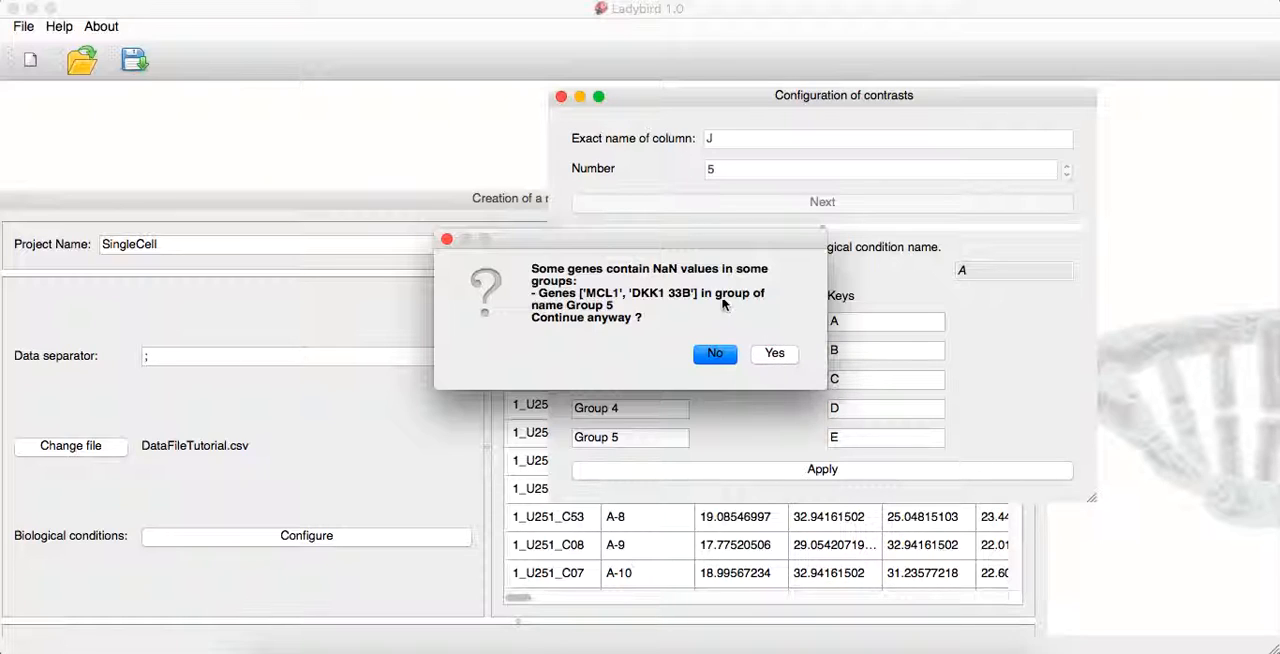
click(773, 354)
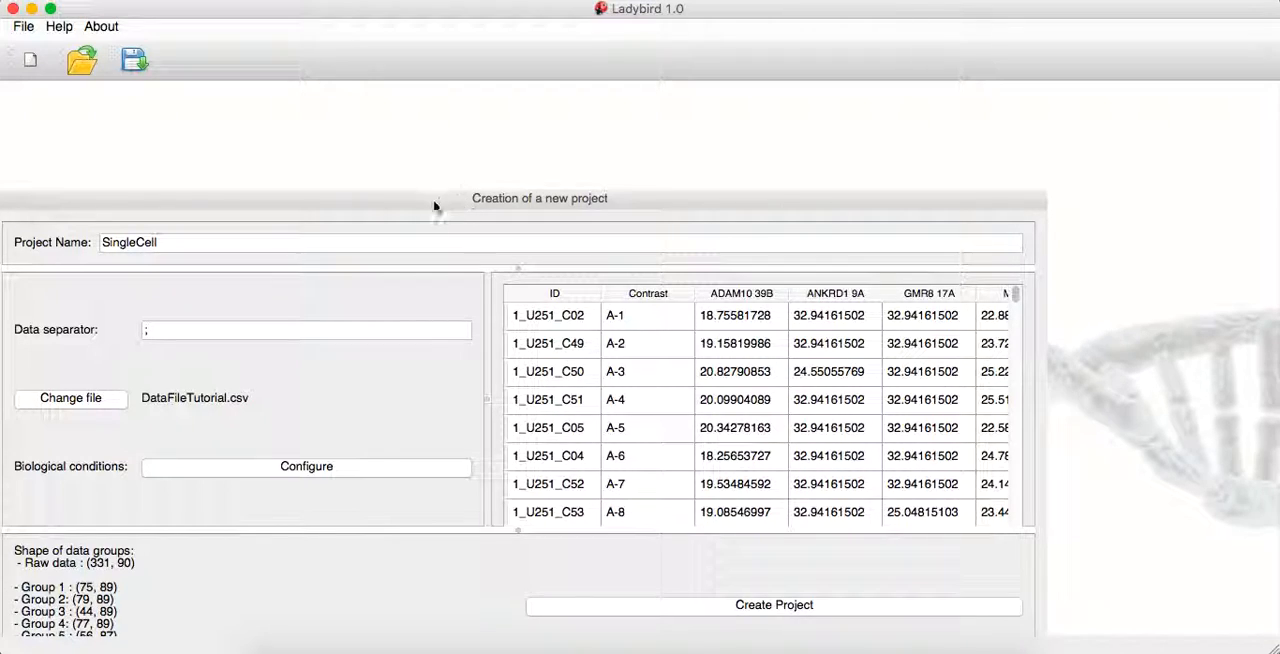
drag(425, 201, 441, 89)
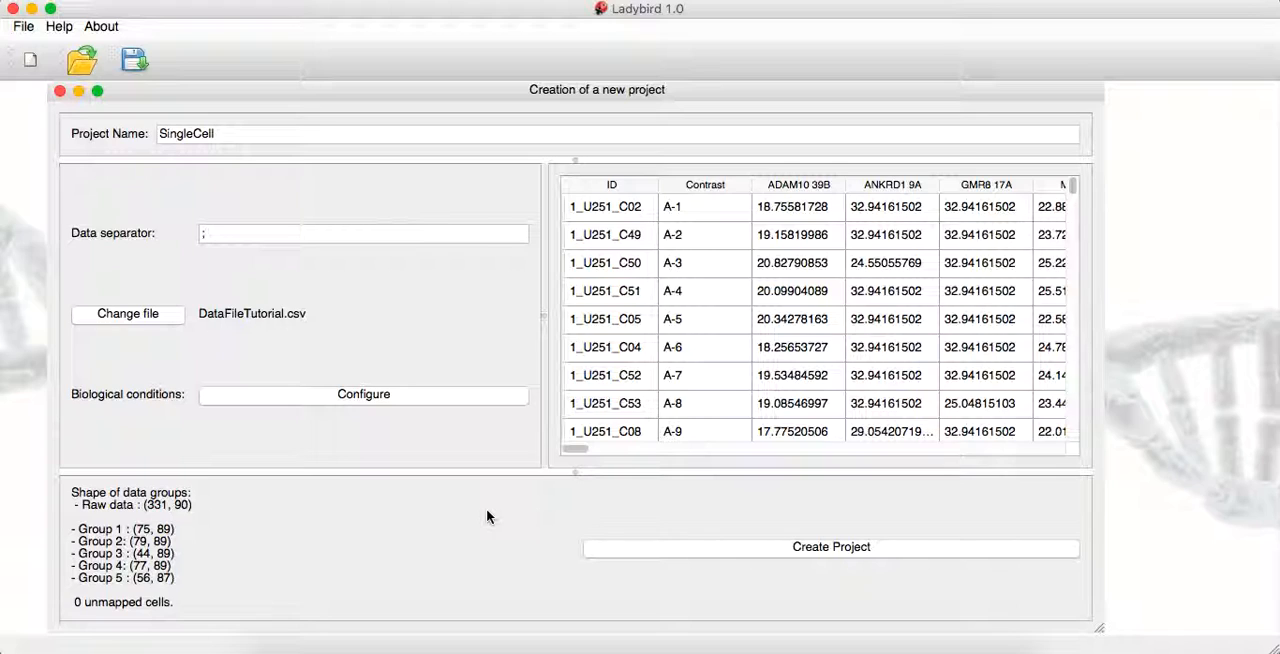
click(727, 553)
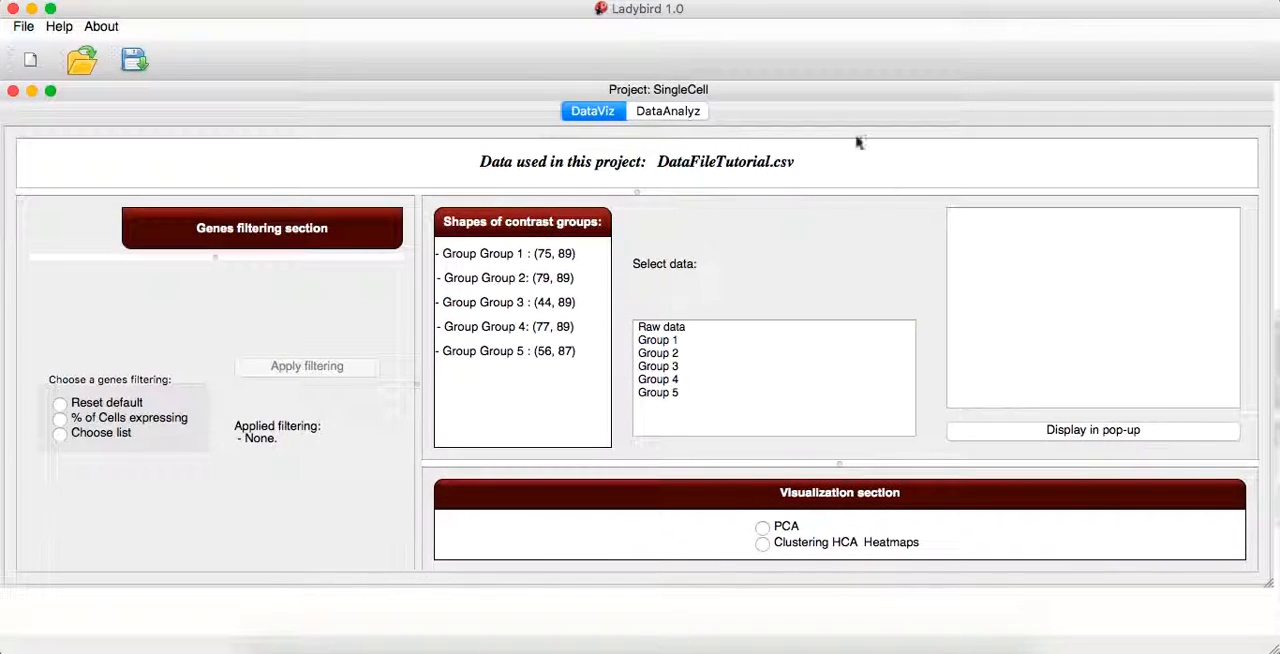
Look over the non-parametric and parametric statistics in the DataAnalyz section, and return to DataViz
click(663, 114)
click(612, 112)
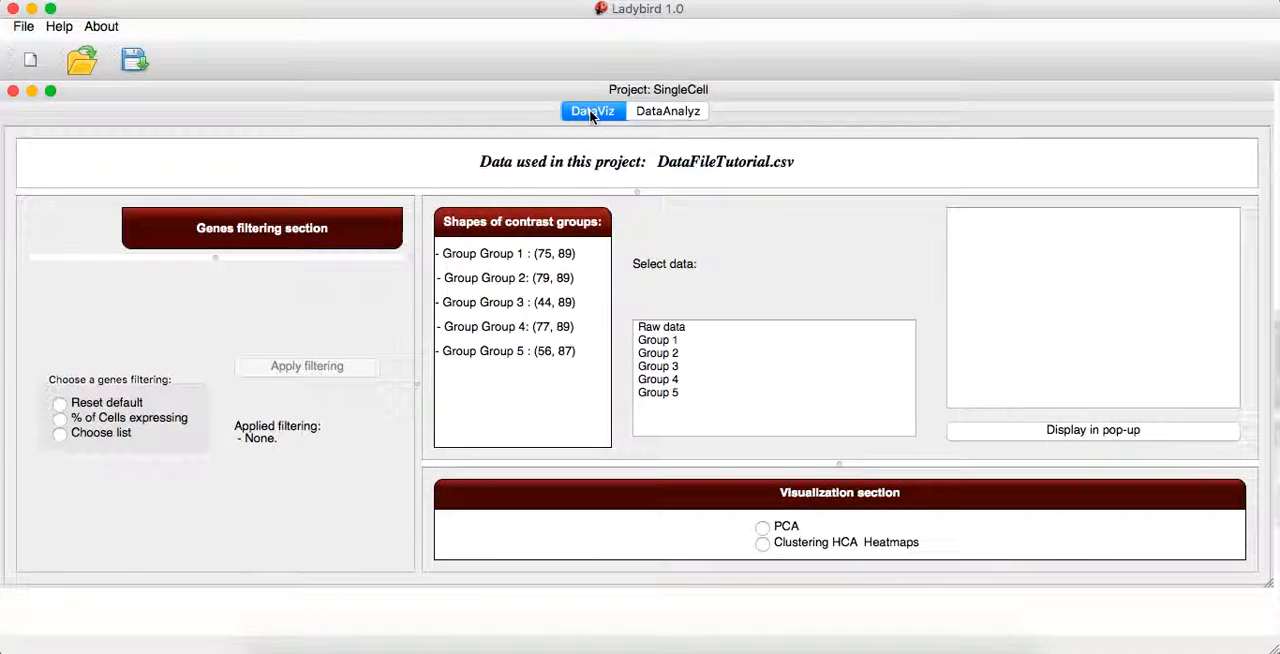
click(682, 117)
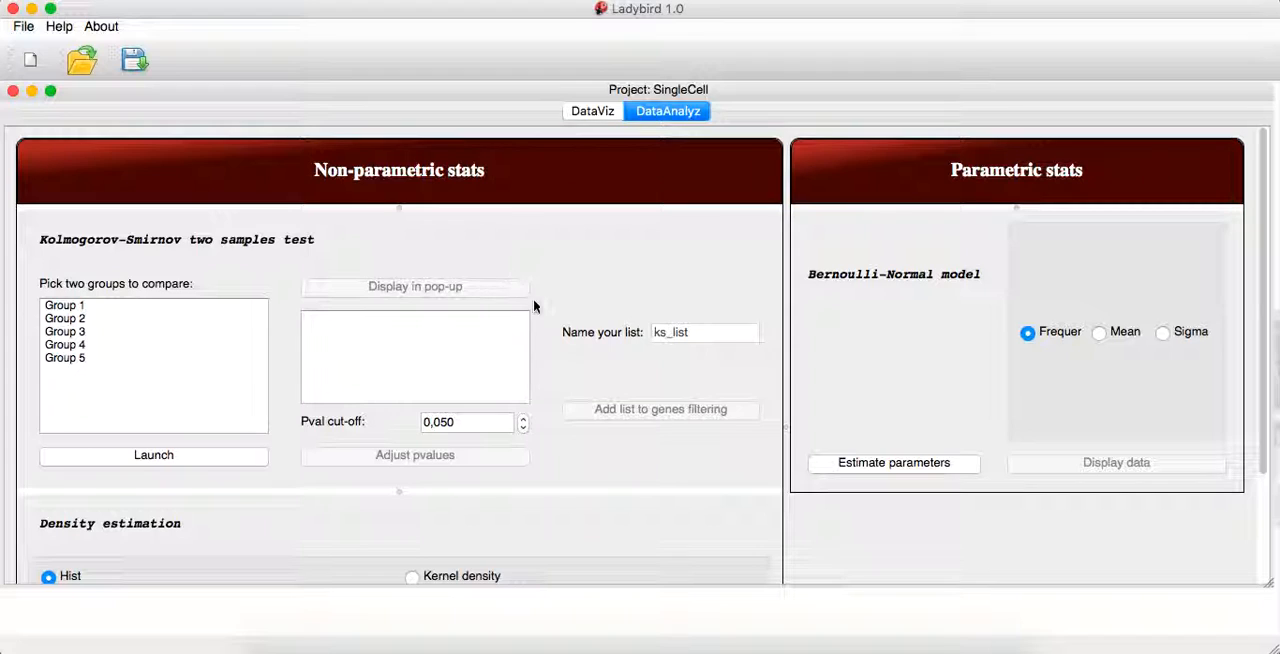
scroll(612, 397, down, 2)
scroll(612, 285, up, 2)
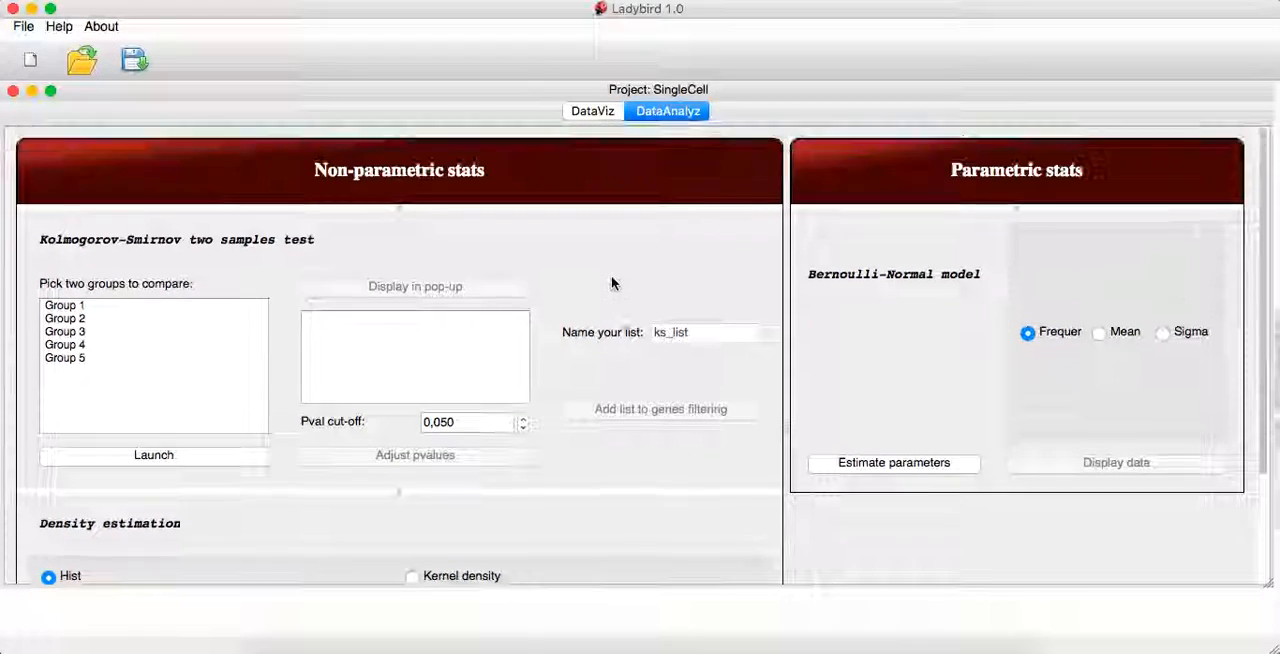
click(592, 113)
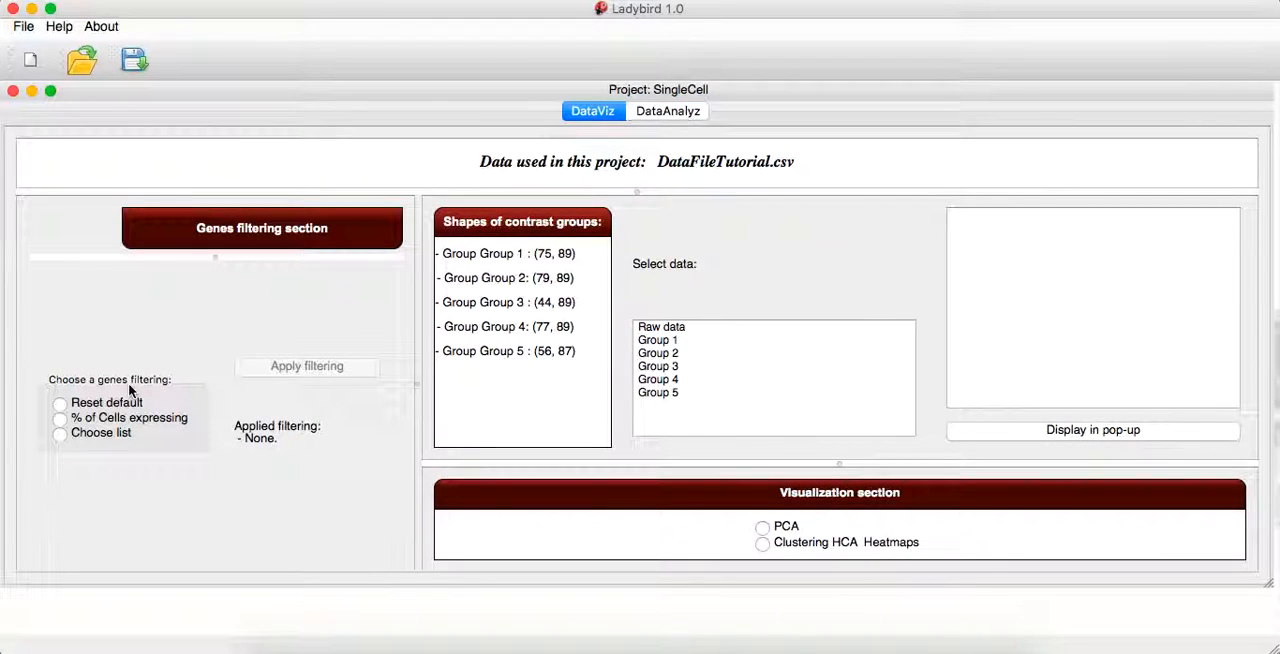
Choose % of Cells expressing as the genes filtering method
click(97, 419)
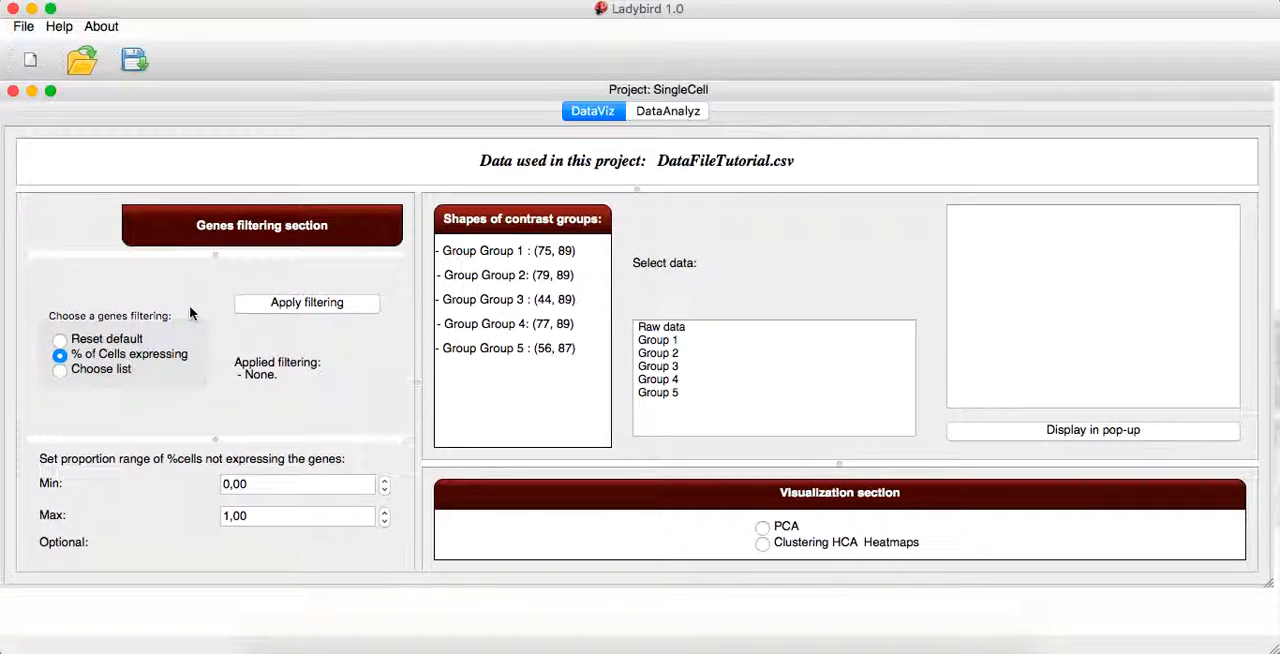